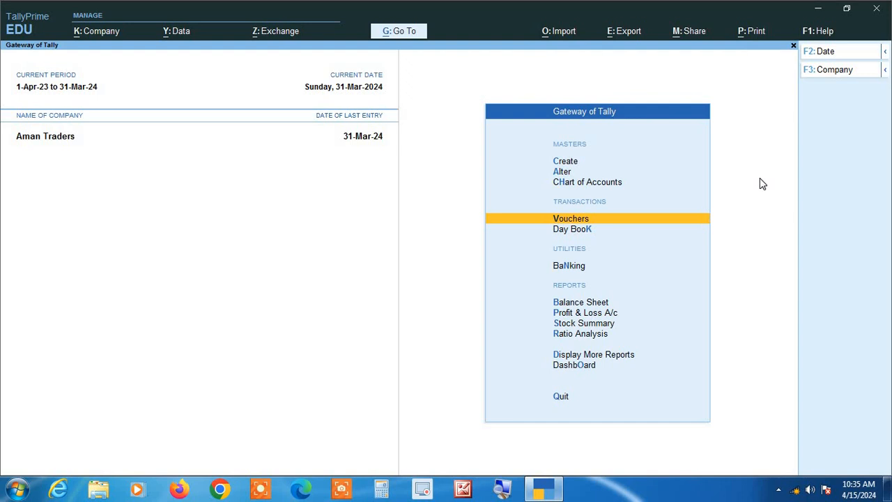
Open the Purchase Register from More Reports > Account Books
key("Down")
key("Down")
key("Down")
key("Down")
key("Down")
key("Down")
key("Down")
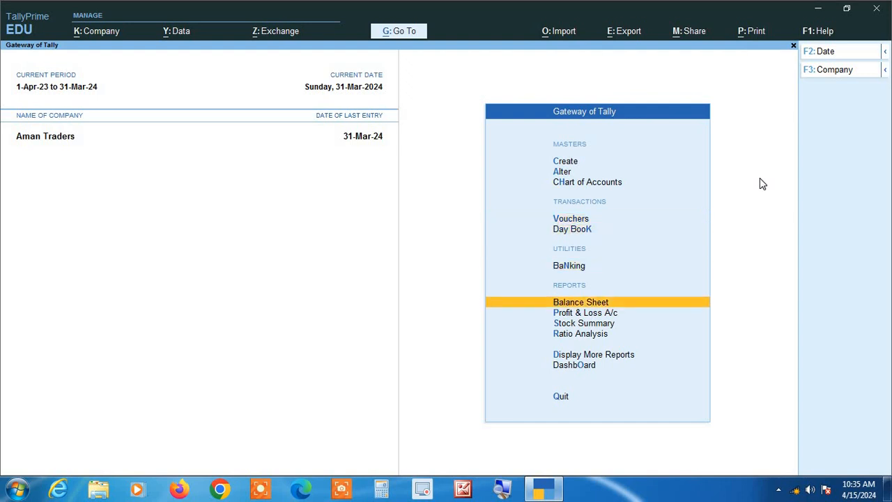
key("Return")
key("Down")
key("Down")
key("Down")
key("Down")
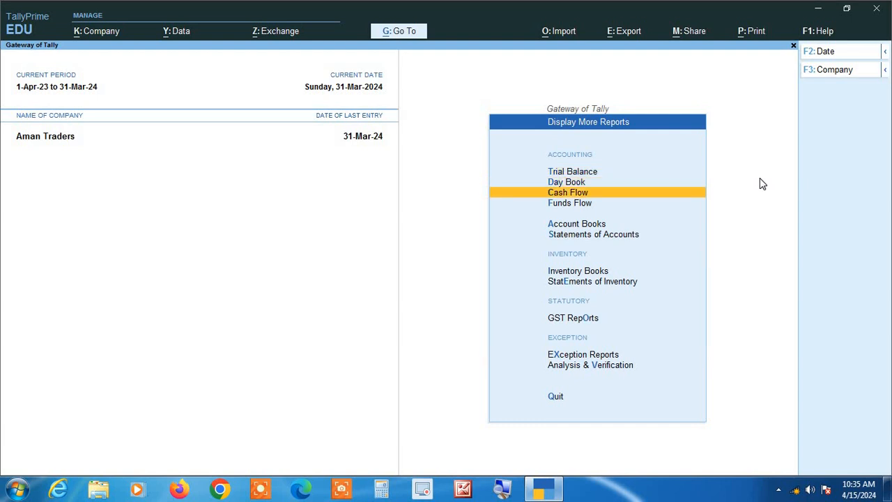
key("Return")
key("Down")
key("Down")
key("Down")
key("Down")
key("Down")
key("Down")
key("Down")
key("Down")
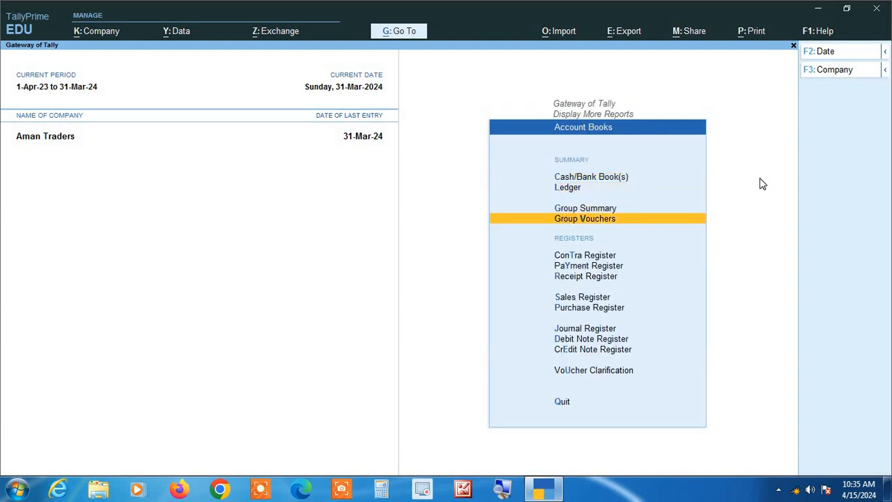
key("Return")
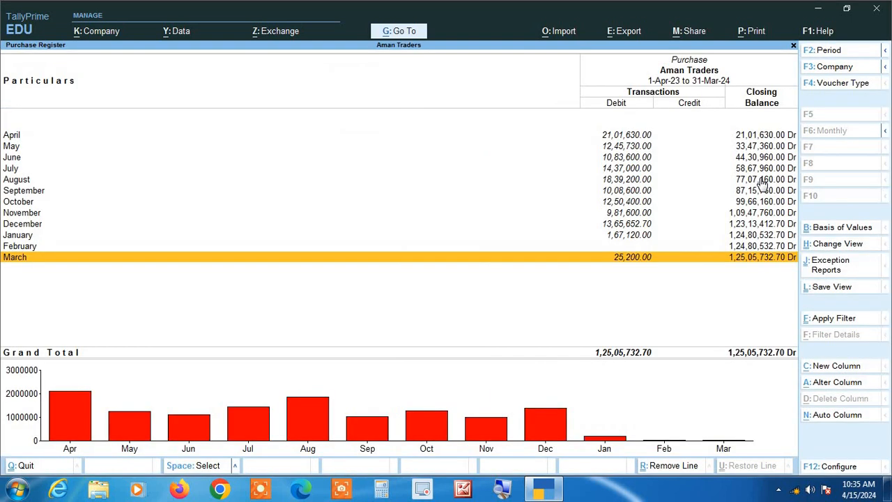
Open April's purchase vouchers and bring up Change Period (Alt+F2)
key("Up")
key("Up")
key("Up")
key("Up")
key("Up")
key("Up")
key("Up")
key("Up")
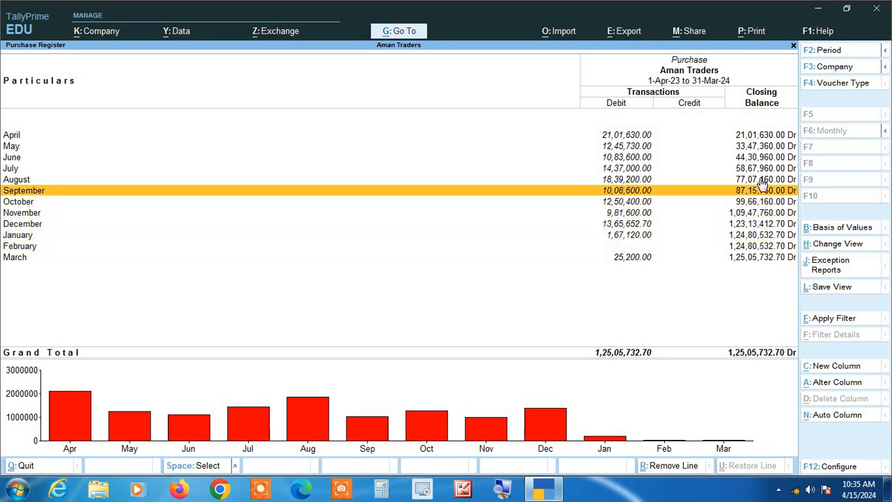
key("Up")
key("Up")
key("Up")
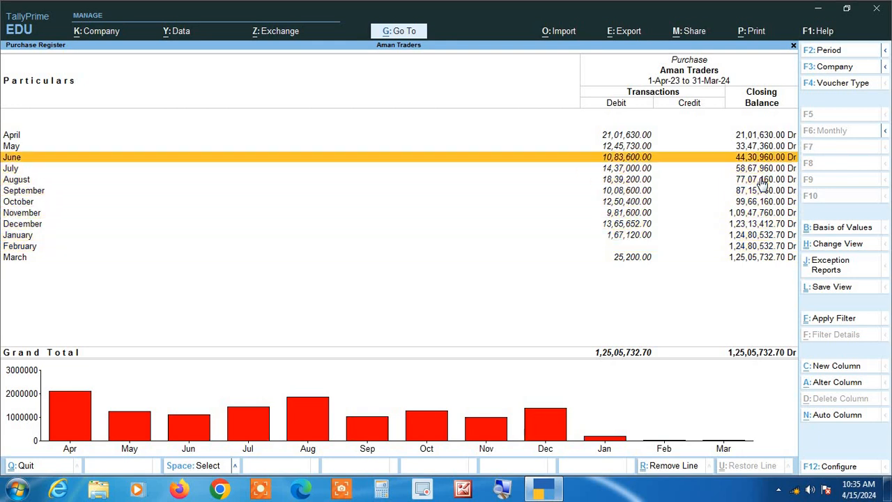
key("Return")
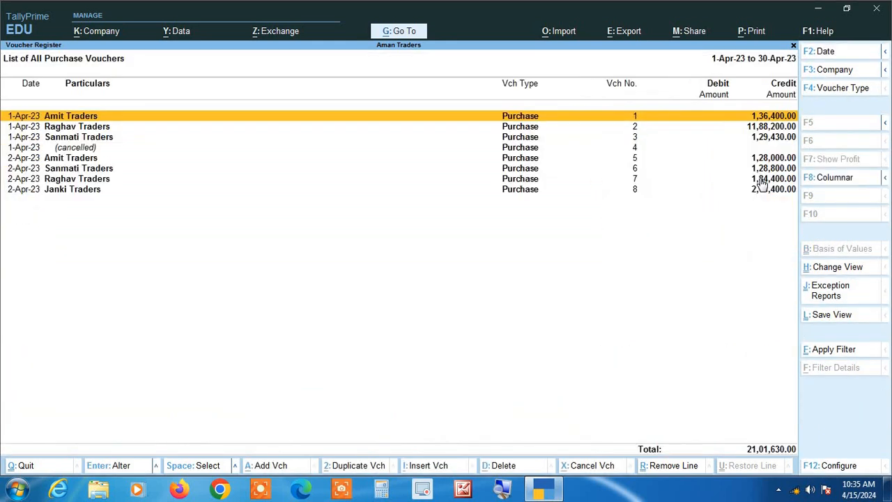
key("alt+F2")
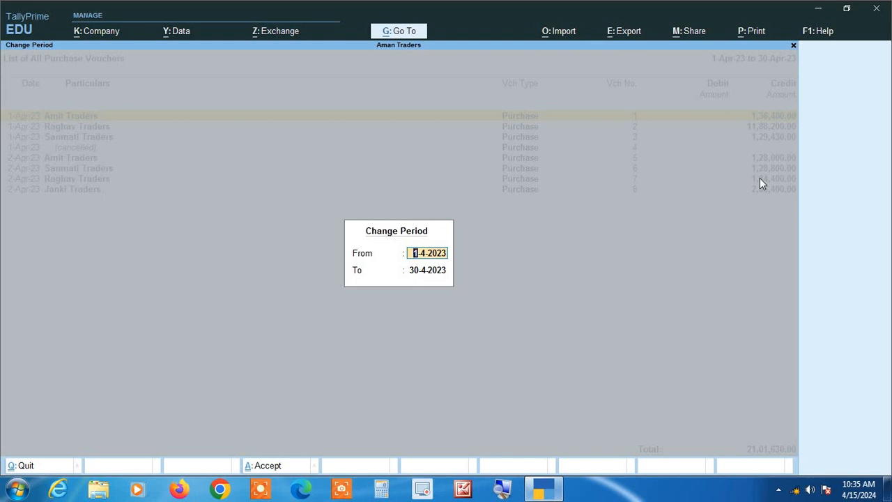
Set the report period from 1-4-2023 to 31-3-2024
key("space")
key("Return")
key("space")
key("Return")
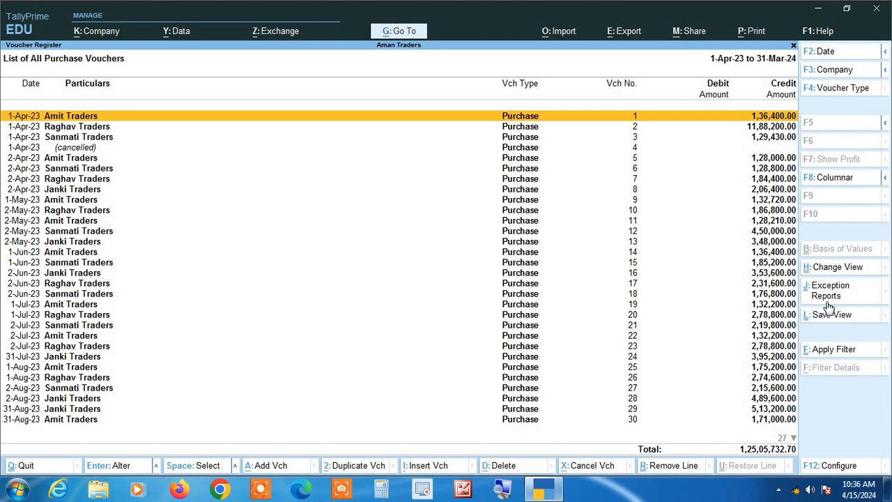
Start a Basic Filter on Voucher with Narration chosen as the field
left_click(839, 350)
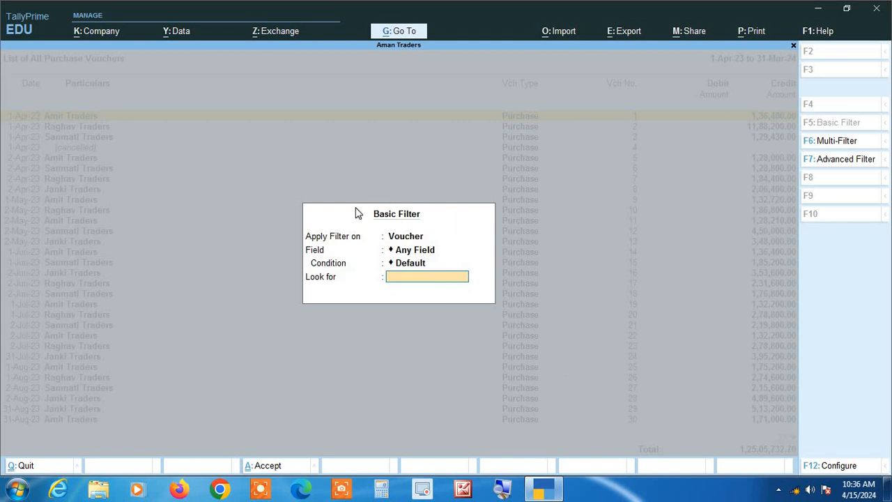
key("shift+Tab")
key("shift+Tab")
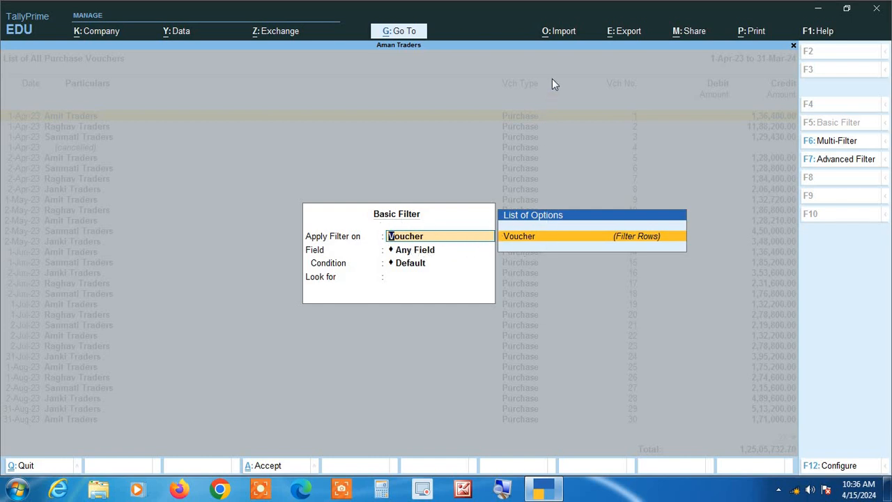
key("Return")
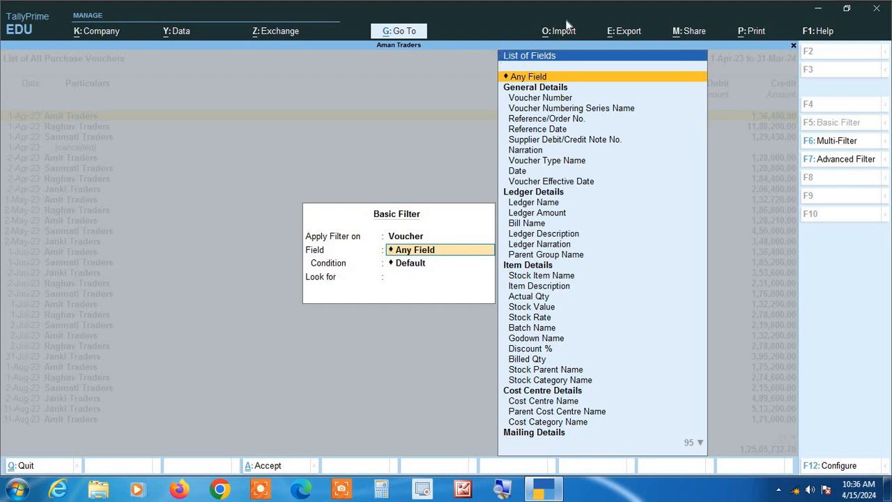
key("Down")
key("Down")
key("Down")
key("Down")
key("Down")
key("Down")
key("Down")
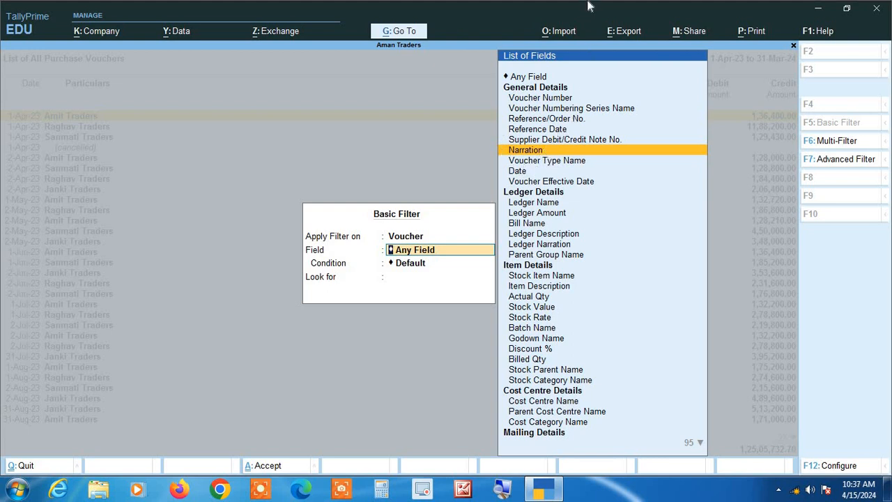
key("Return")
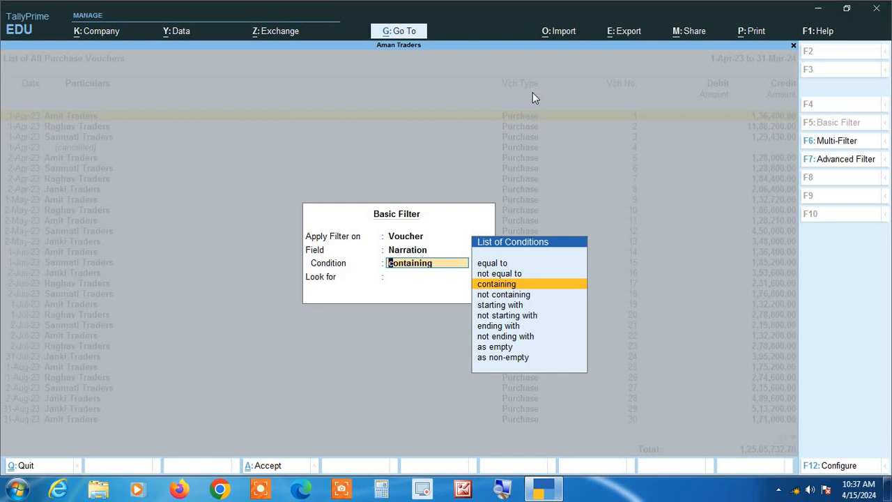
Filter for narration 'equal to' the person's full name, leaving 6 vouchers totalling 12,66,000.00
key("Up")
key("Up")
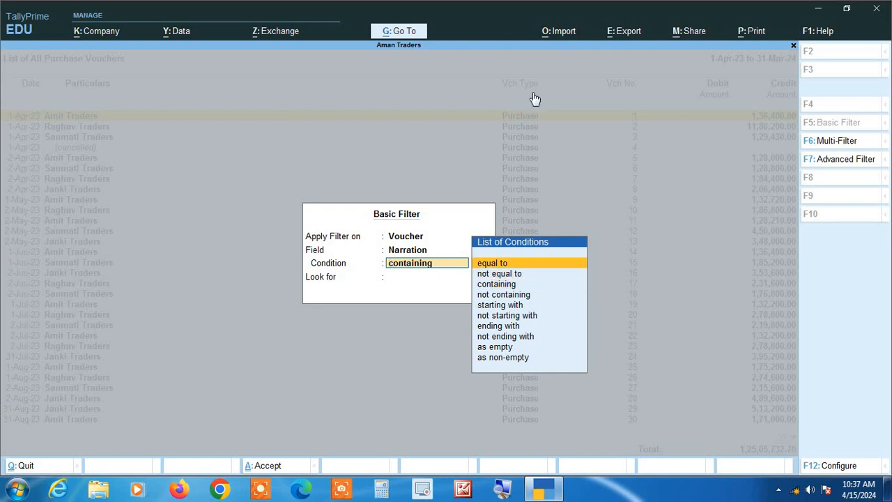
key("Return")
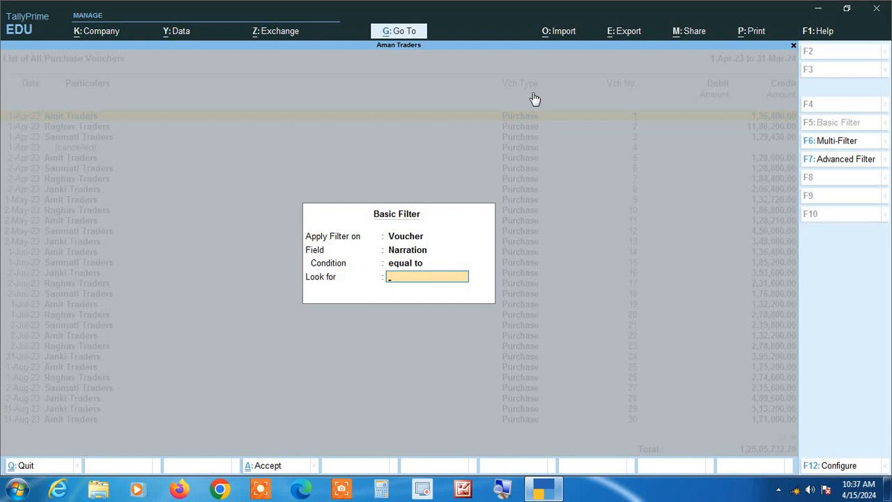
key("BackSpace")
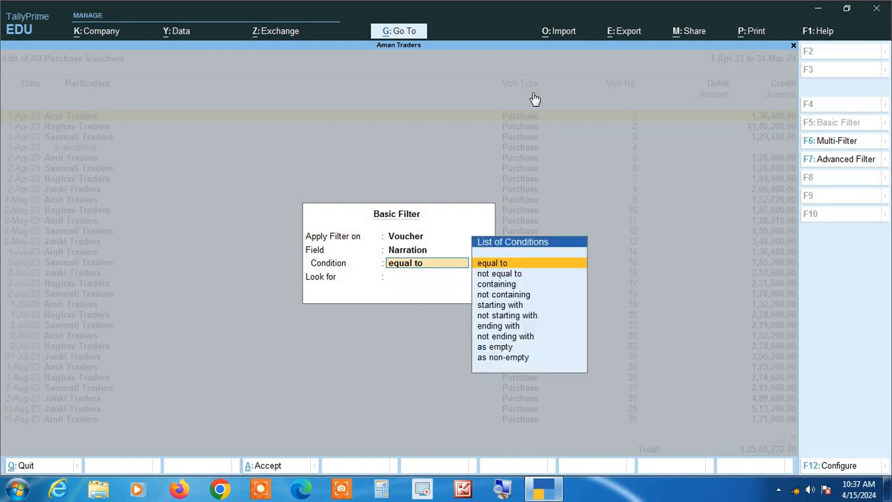
key("Return")
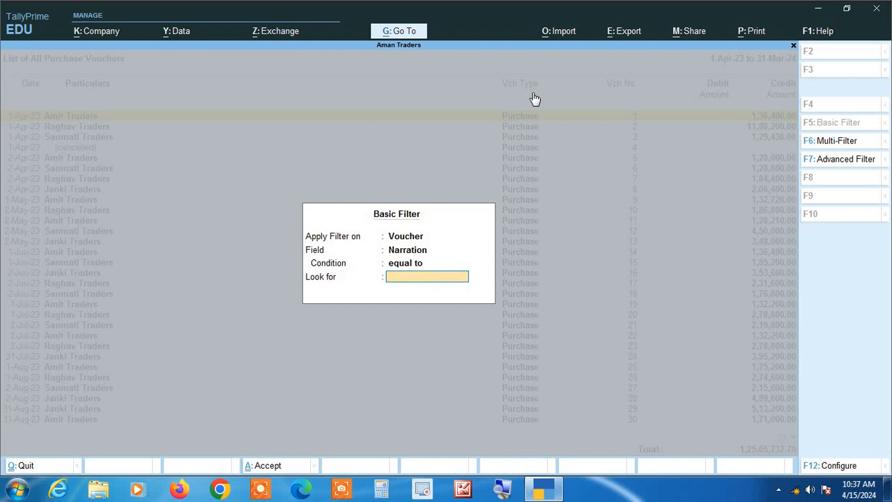
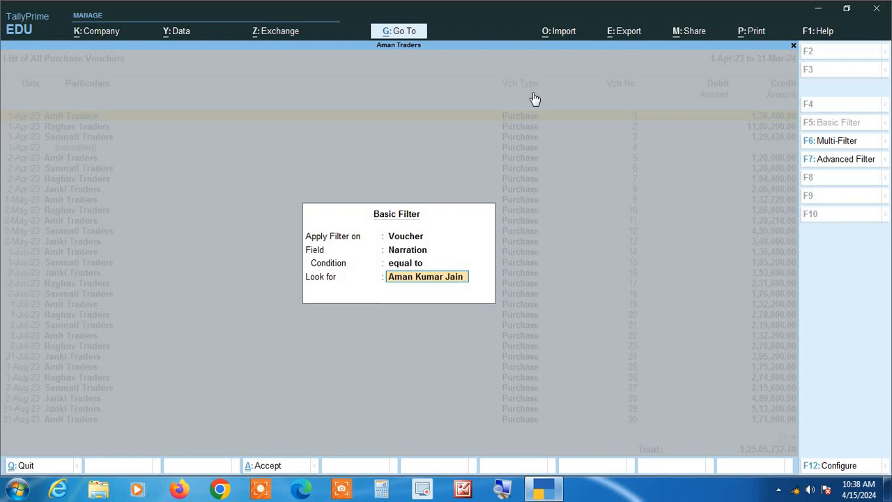
key("Return")
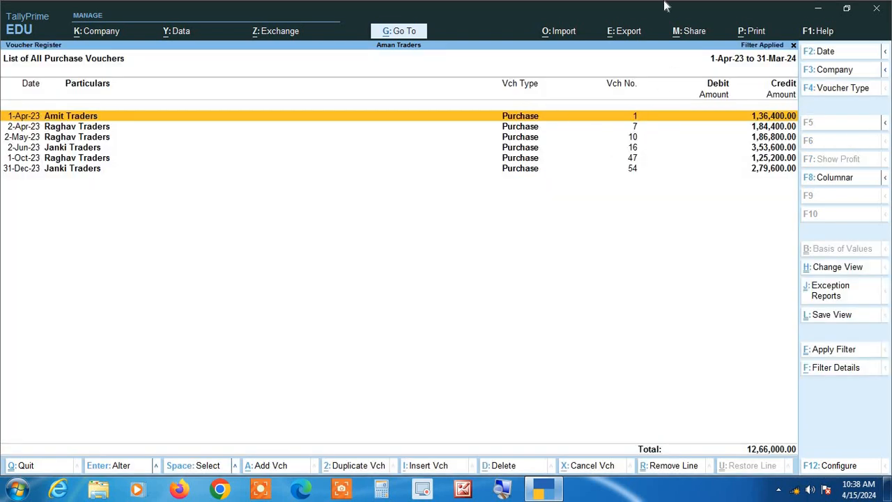
Set Show Narrations to Yes in the F12 configuration
key("Down")
key("Down")
key("Down")
key("Down")
key("Down")
key("Up")
key("Up")
key("Up")
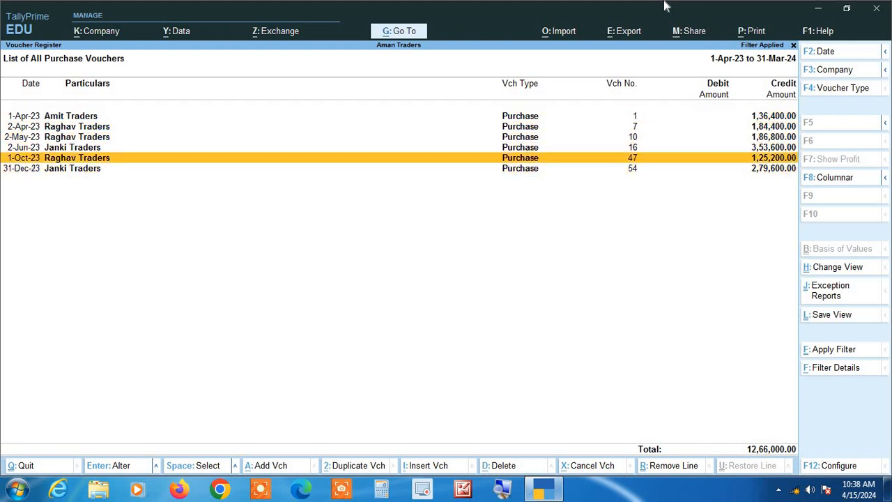
key("Up")
key("Up")
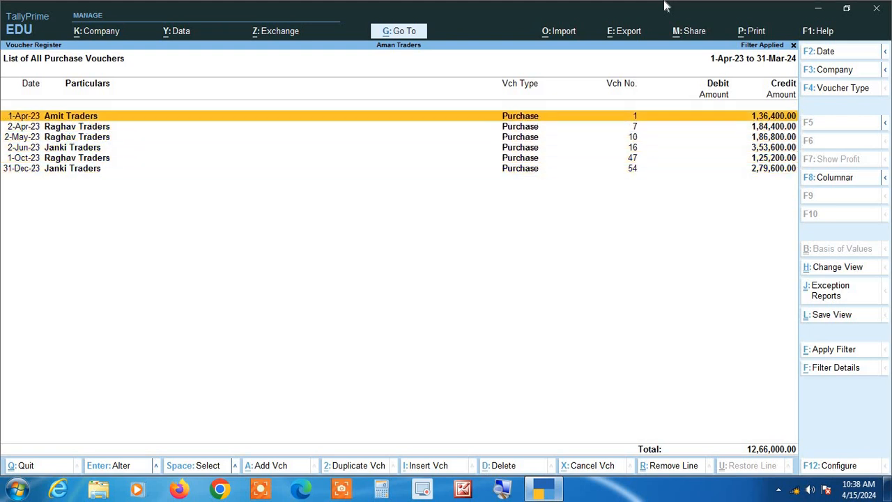
key("Down")
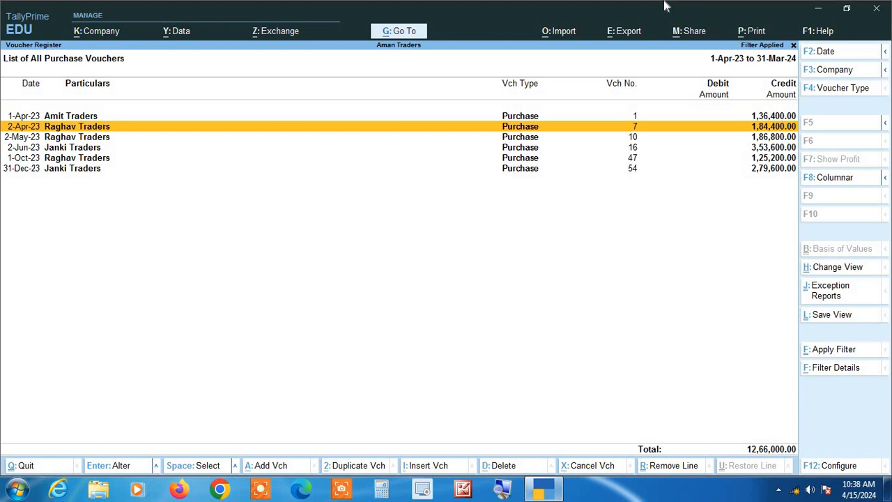
key("Down")
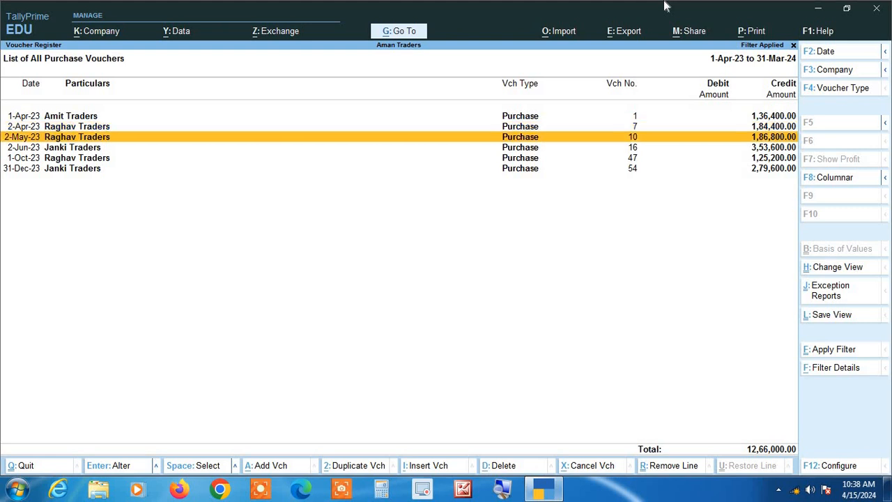
key("F12")
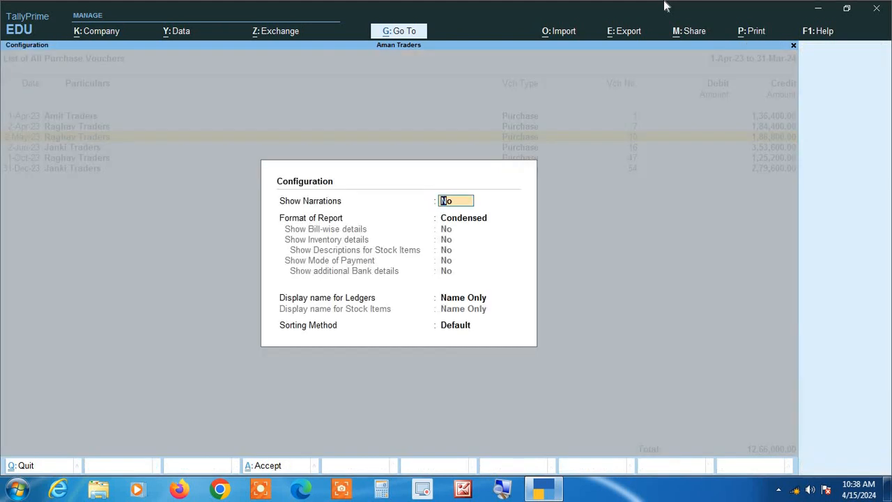
type("y")
key("Return")
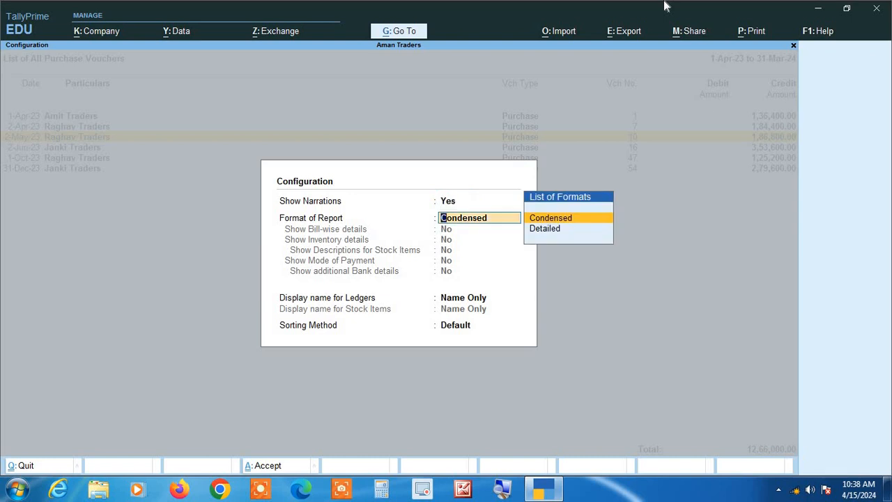
key("ctrl+a")
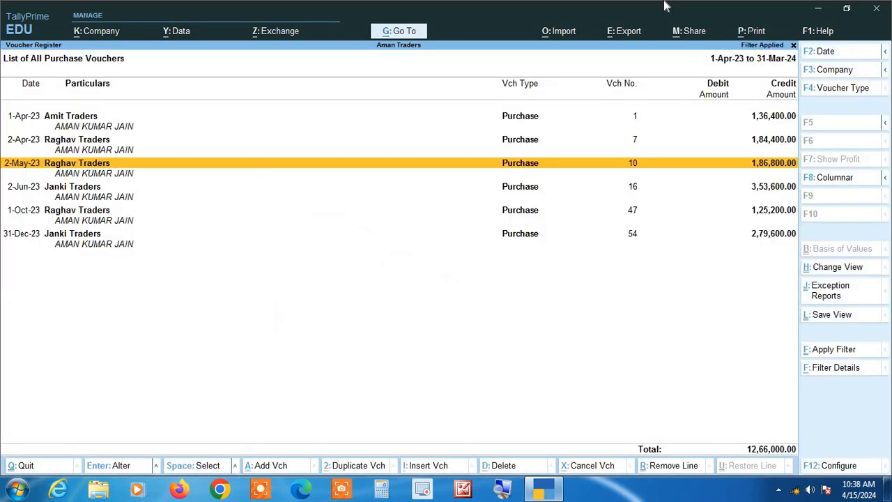
Open the 2-Jun-23 Janki Traders purchase voucher
key("Up")
key("Up")
key("Down")
key("Down")
key("Down")
key("Down")
key("Down")
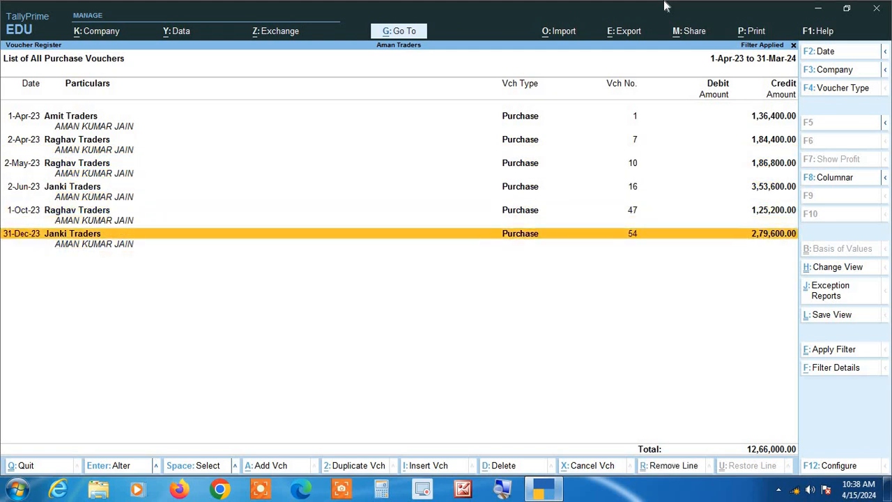
key("Up")
key("Up")
key("Return")
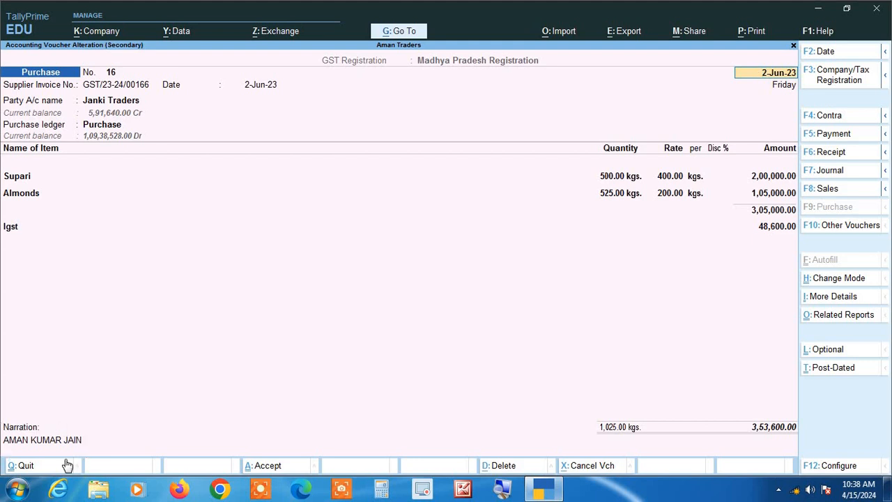
Leave the voucher, set Show Narrations to No, and clear the filter
key("Escape")
key("Escape")
key("y")
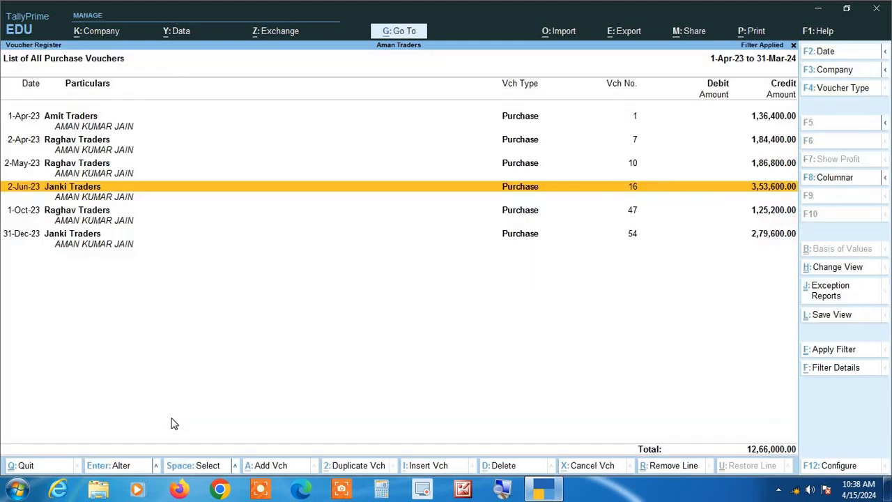
key("F12")
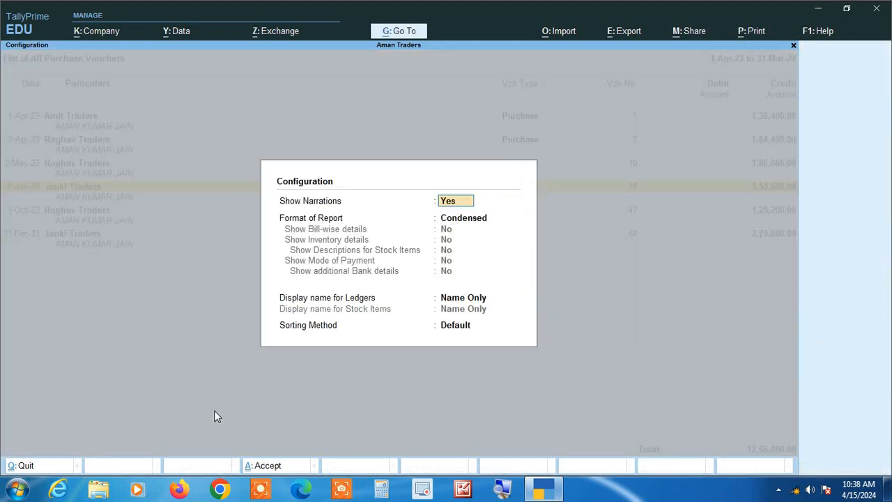
type("n")
key("Return")
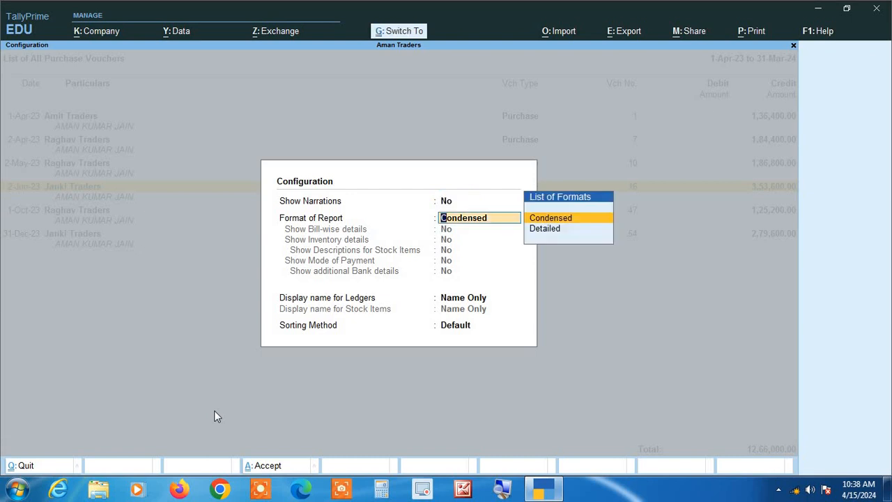
key("ctrl+a")
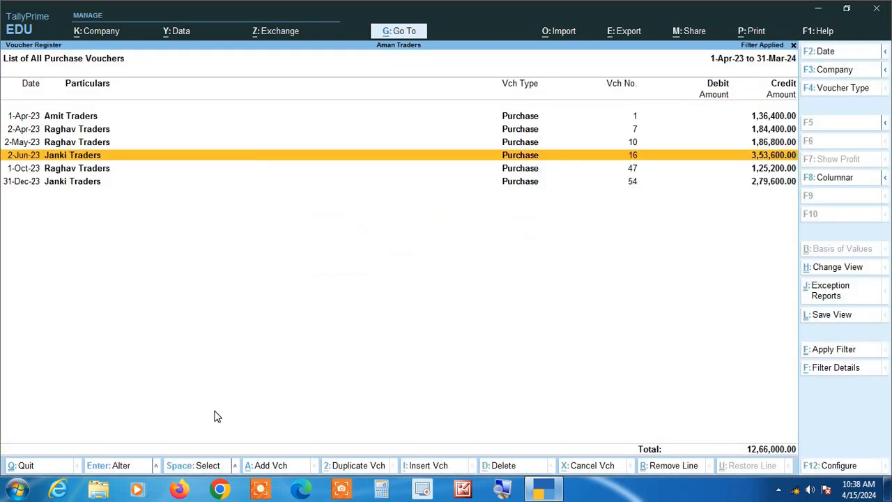
key("Escape")
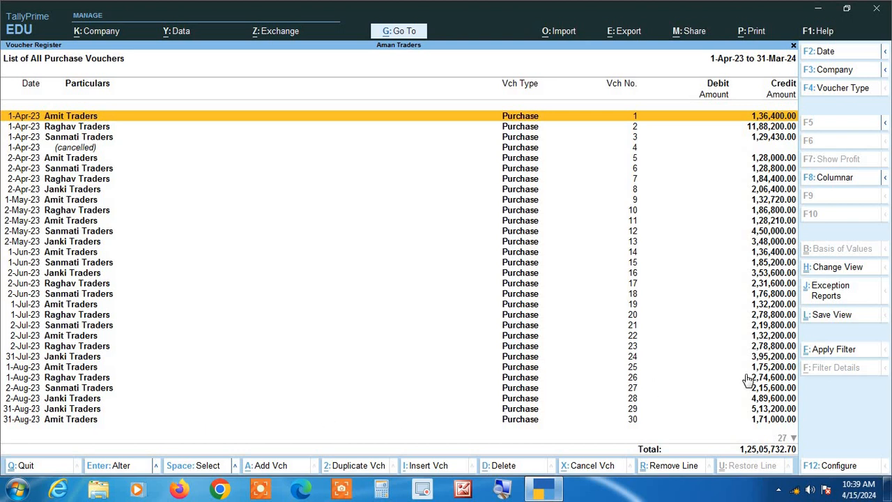
Filter Narration 'starting with' the person's first name, leaving 8 vouchers totalling 18,81,000.00
left_click(839, 351)
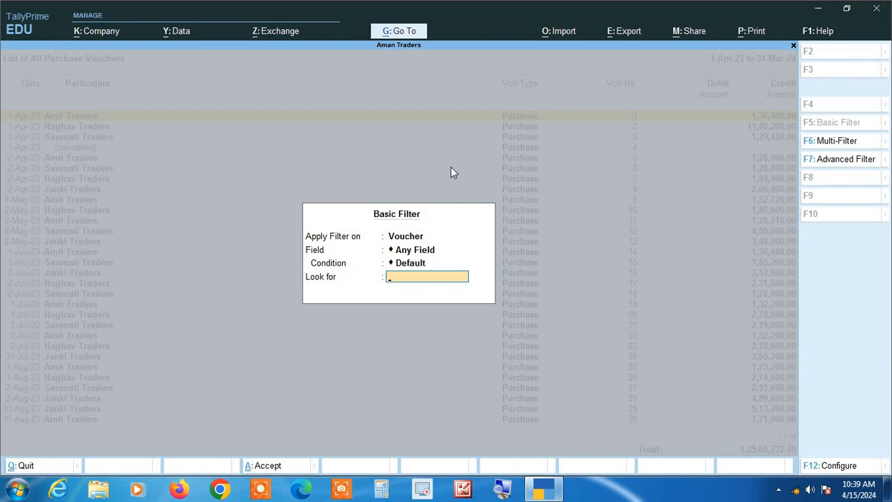
key("BackSpace")
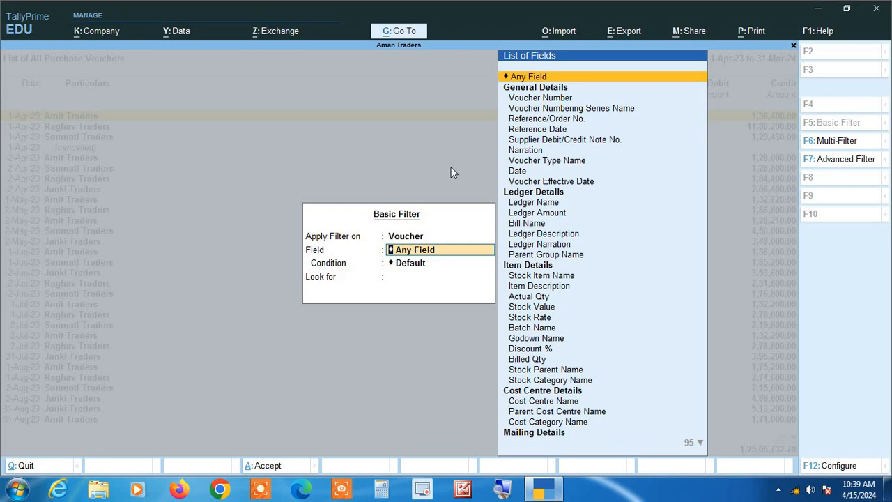
key("Down")
key("Down")
key("Down")
key("Down")
key("Down")
key("Down")
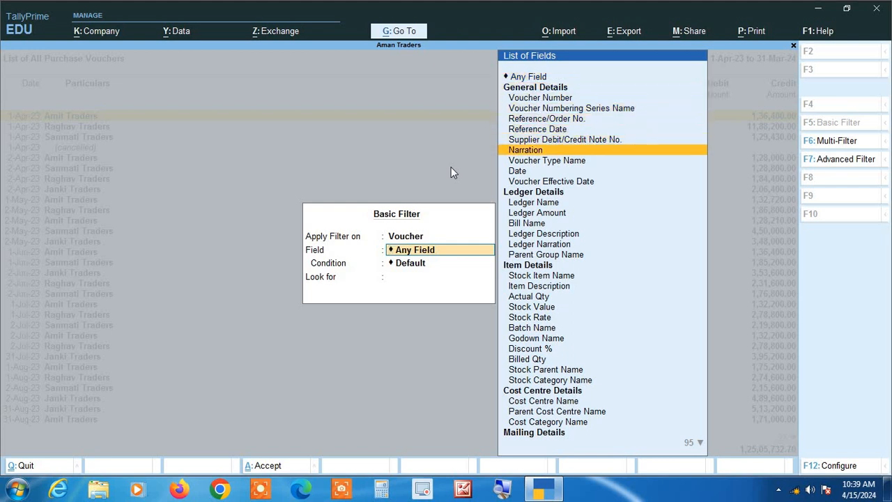
key("Return")
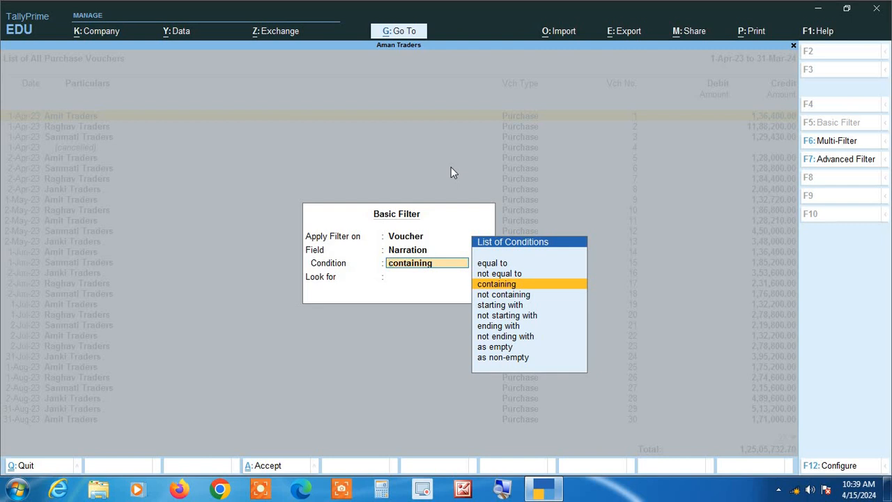
key("Down")
key("Down")
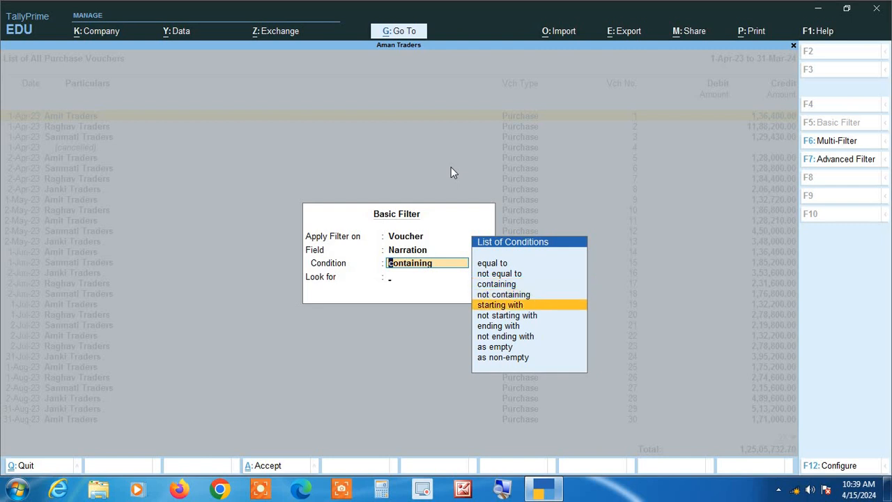
key("Return")
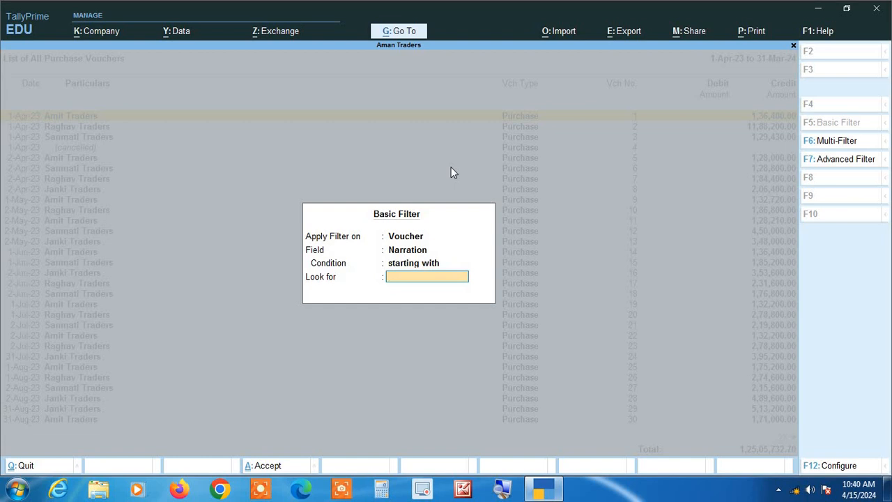
key("Return")
Set Show Narrations to Yes for the 8 filtered vouchers
key("Down")
key("Down")
key("Down")
key("Down")
key("Down")
key("Down")
key("Down")
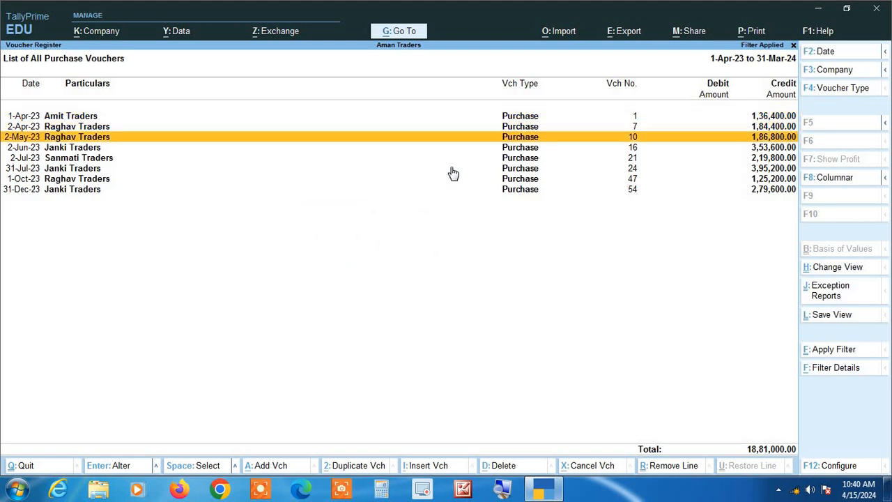
key("Up")
key("Up")
key("Up")
key("Up")
key("Up")
key("Up")
key("Up")
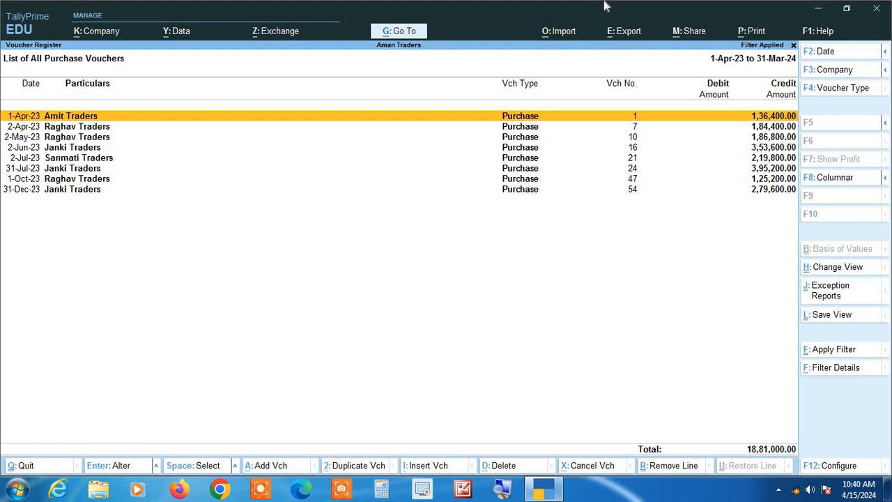
key("Down")
key("Down")
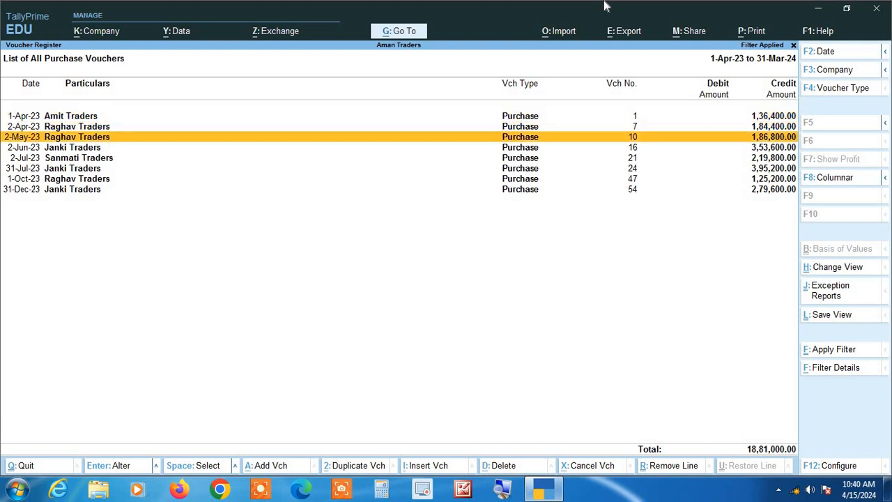
key("F12")
key("y")
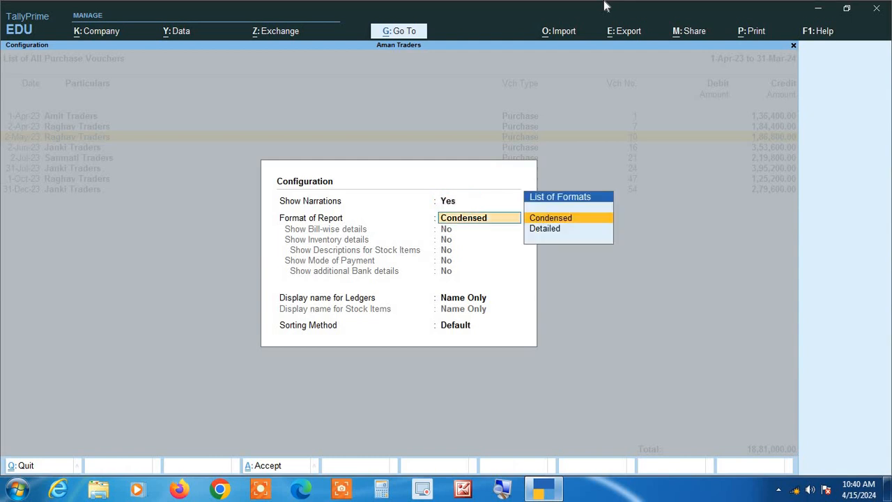
key("ctrl+a")
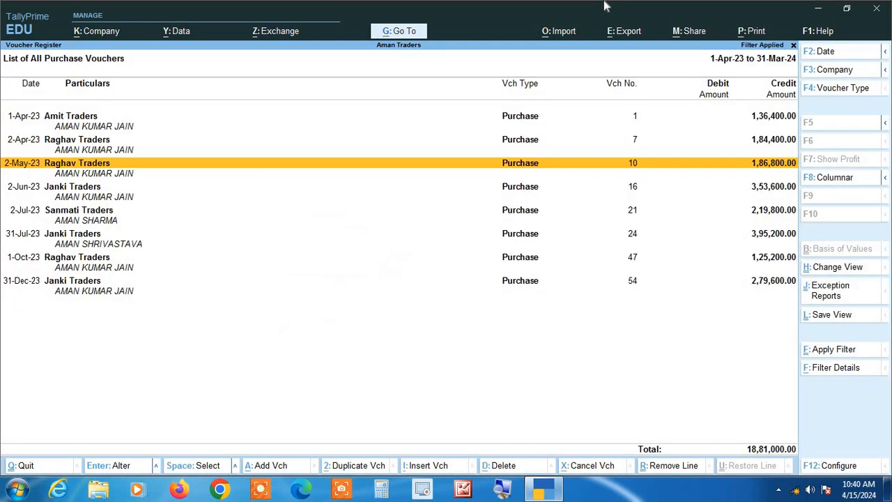
Review the narration lines down to the 31-Jul-23 voucher
key("Up")
key("Up")
key("Up")
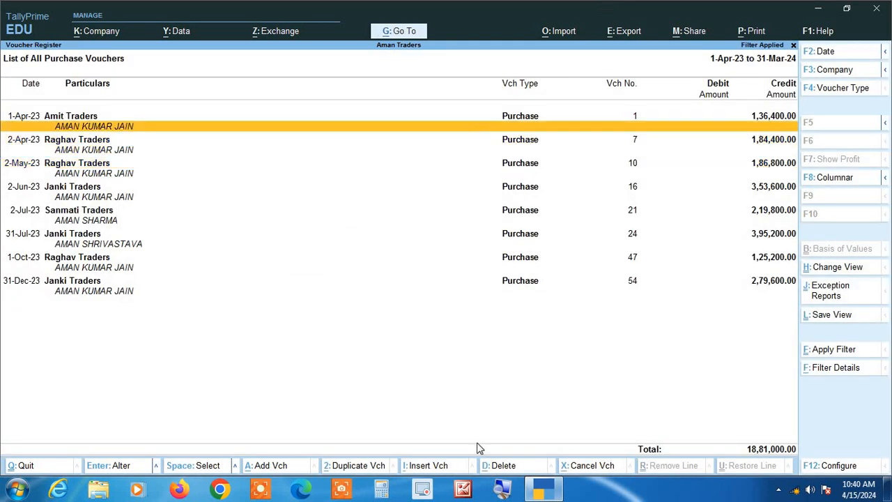
left_click(502, 489)
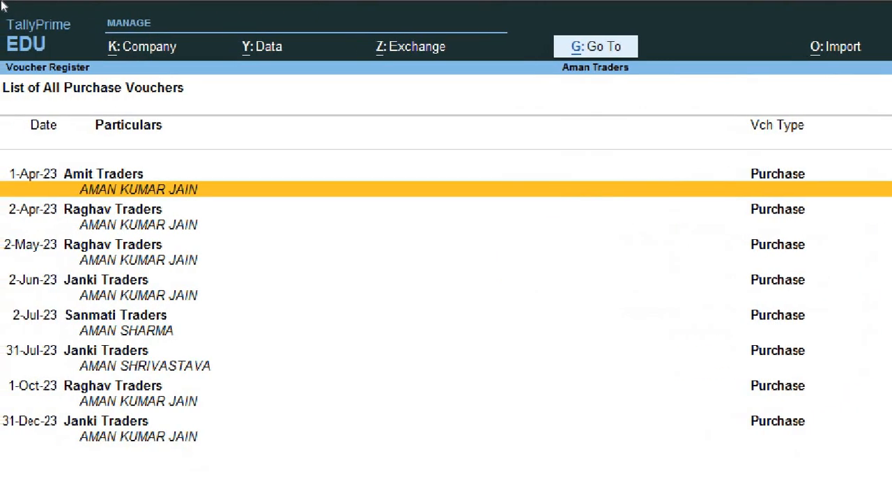
key("Down")
key("Down")
key("Down")
key("Down")
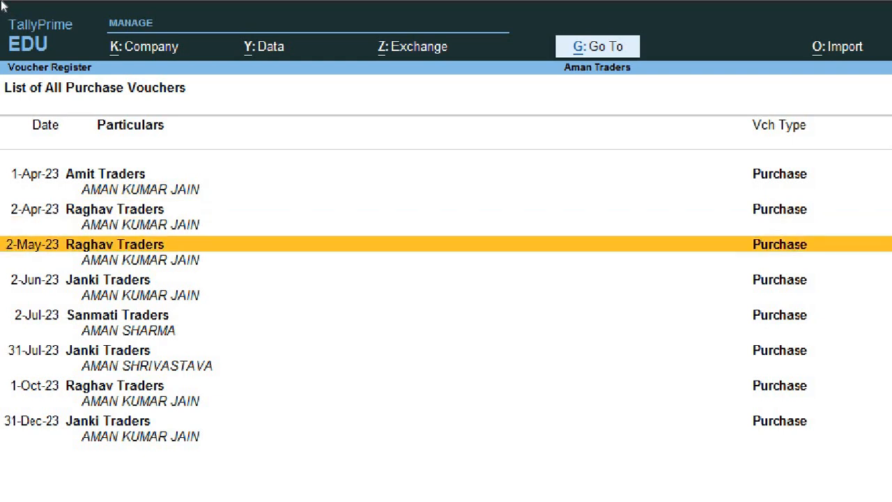
key("Down")
key("Down")
key("Down")
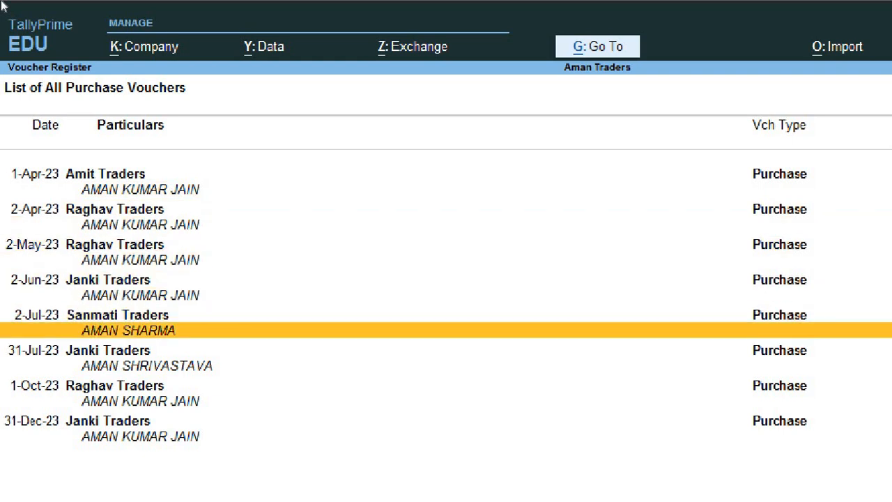
key("Down")
key("Down")
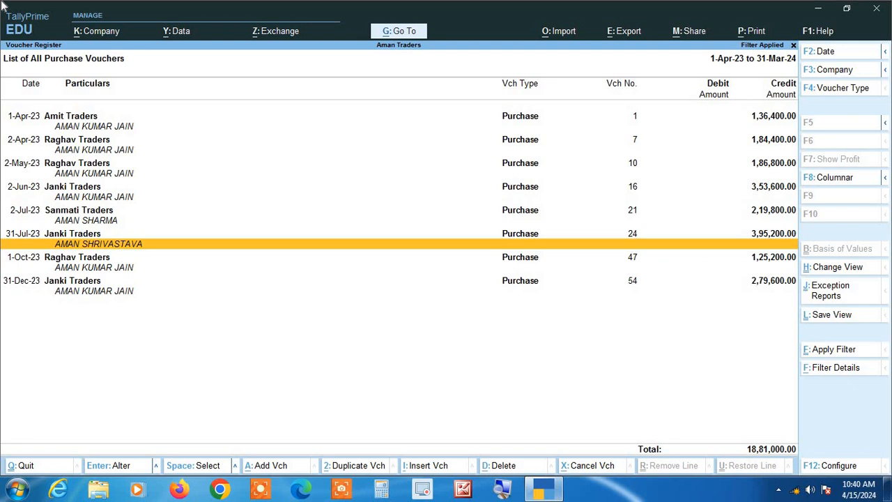
Set Show Narrations to No and remove the filter, restoring the 1,25,05,732.70 total
key("F12")
type("n")
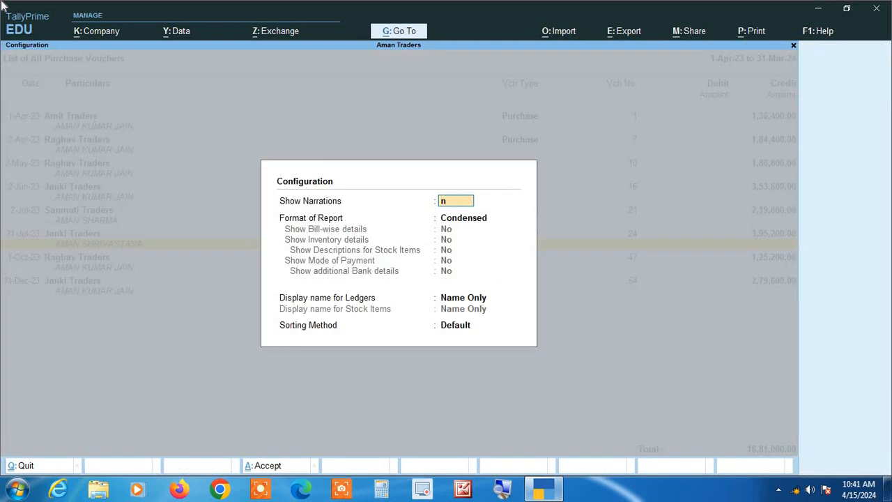
key("Return")
key("ctrl+a")
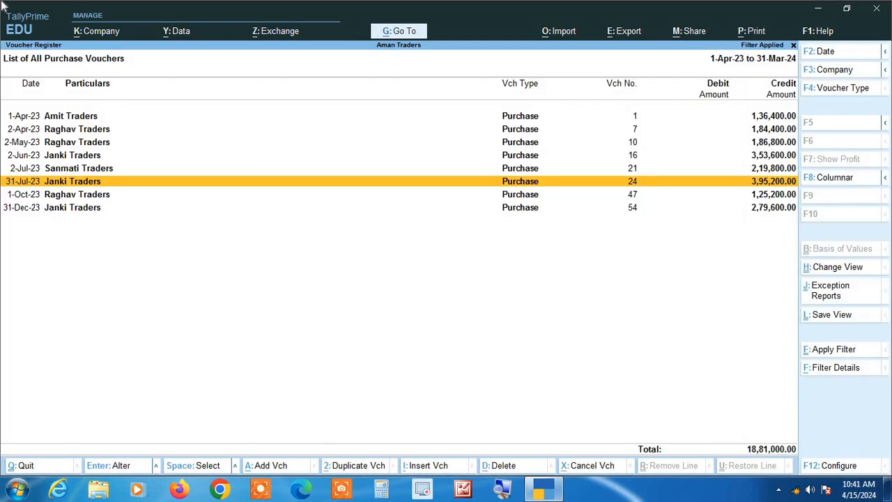
key("Escape")
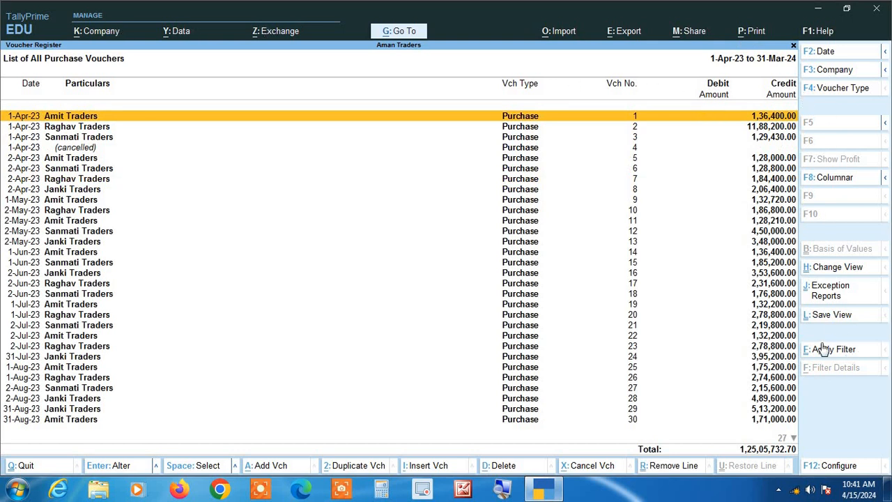
Open a Basic Filter with Narration as the field
left_click(843, 352)
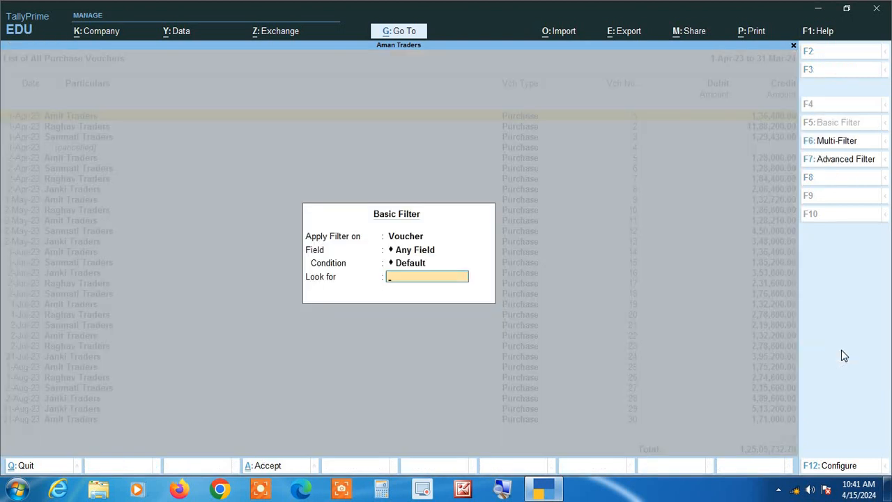
key("BackSpace")
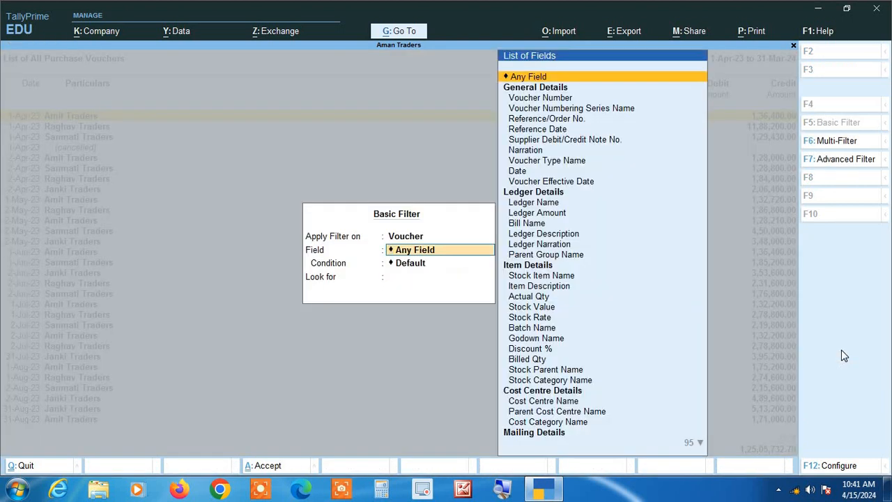
key("Down")
key("Down")
key("Down")
key("Down")
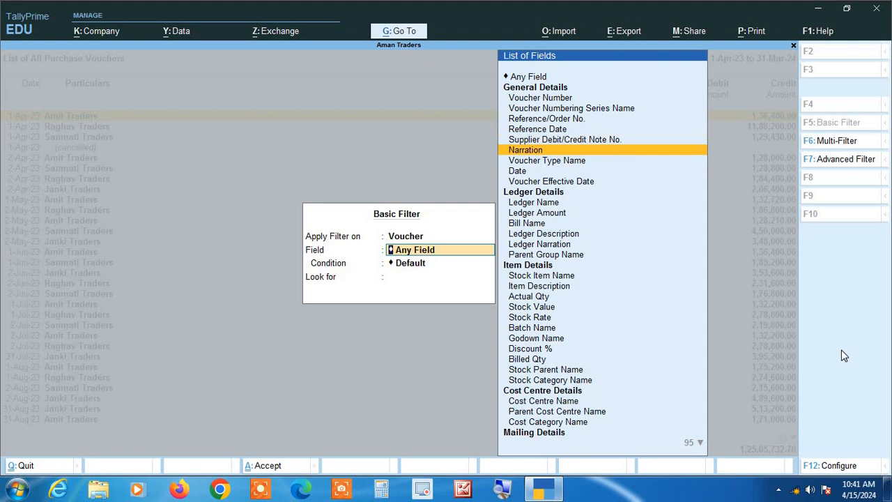
key("Return")
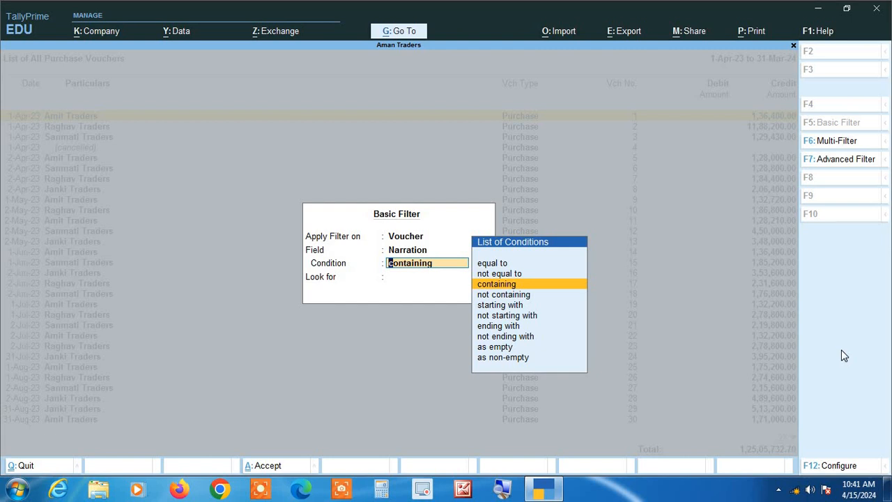
Filter for narration 'ending with' the surname, leaving 10 vouchers totalling 20,43,800.00
key("Up")
key("Up")
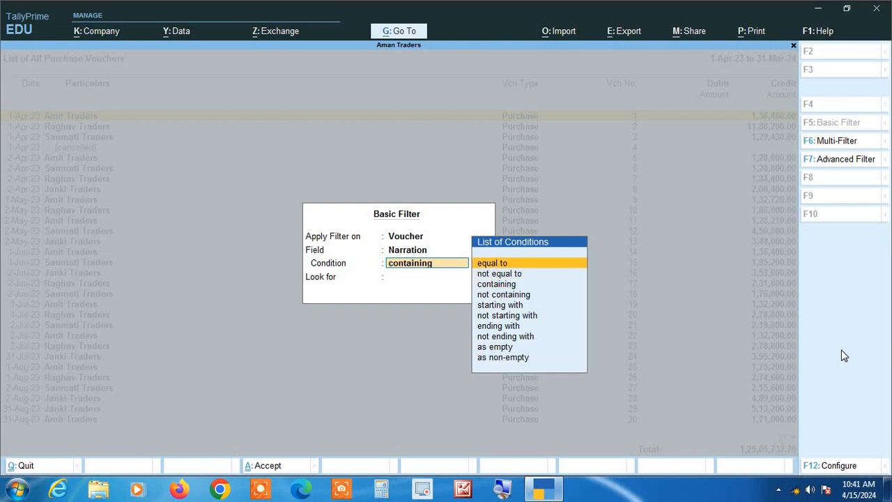
key("Down")
key("Down")
key("Down")
key("Down")
key("Down")
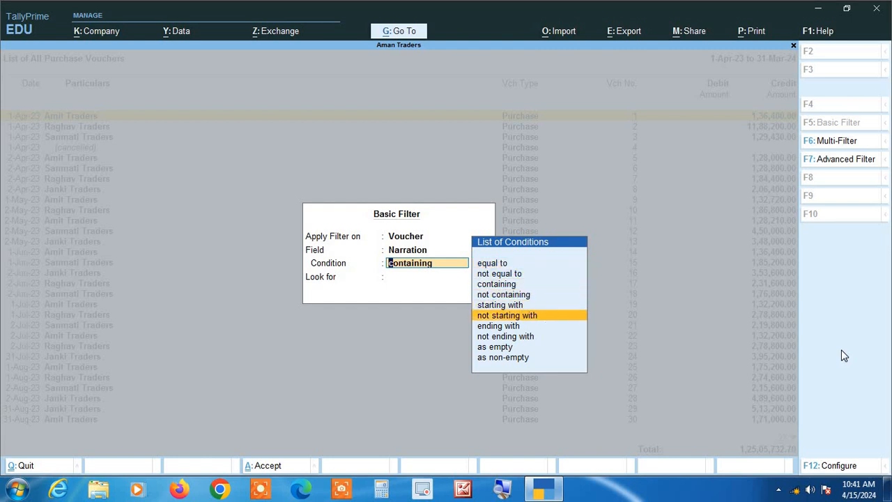
key("Up")
key("Down")
key("Up")
key("Down")
key("Down")
key("Return")
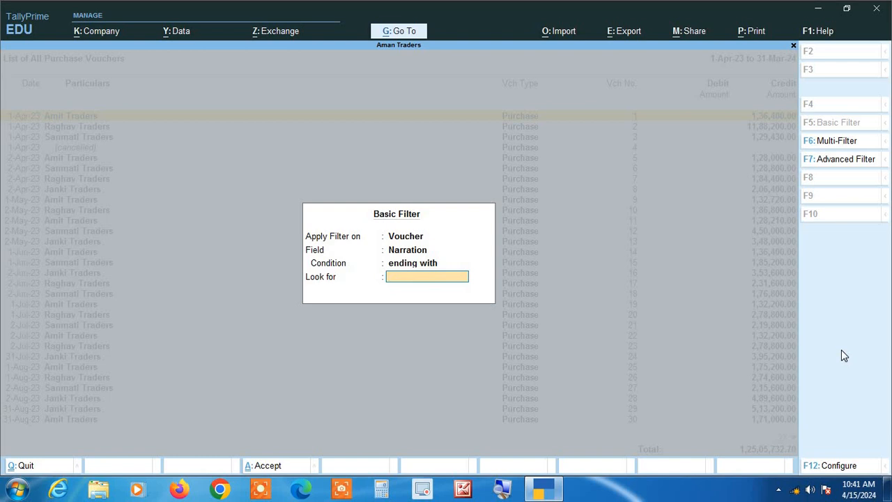
key("Return")
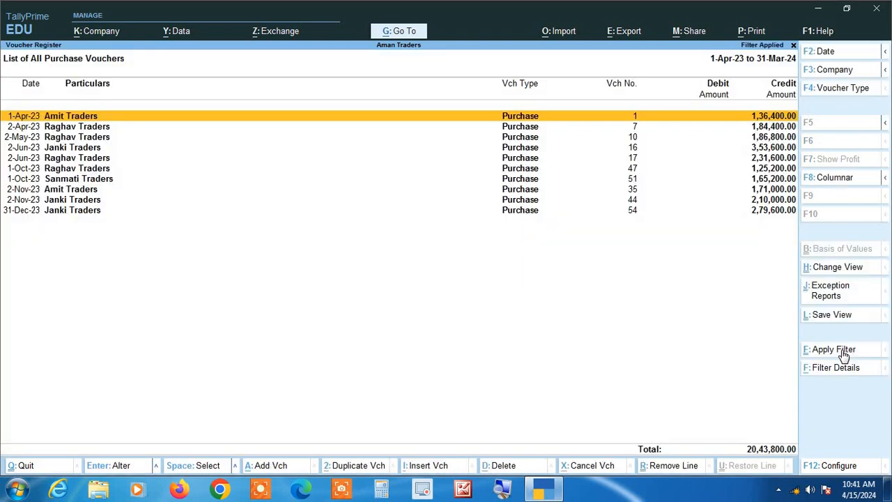
Set Show Narrations to Yes in the F12 configuration of the purchase register
key("Down")
key("Down")
key("Down")
key("Down")
key("Down")
key("Down")
key("Down")
key("Down")
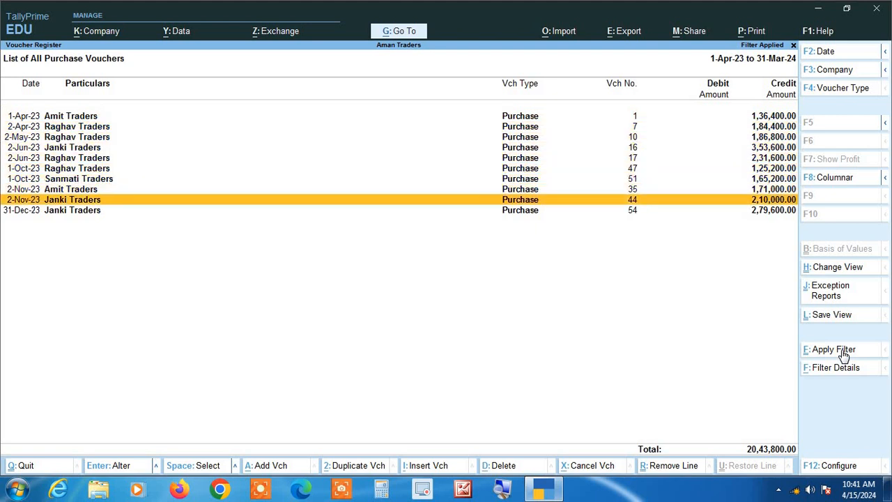
key("Down")
key("Up")
key("Up")
key("Up")
key("Up")
key("Up")
key("Up")
key("Up")
key("Up")
key("Up")
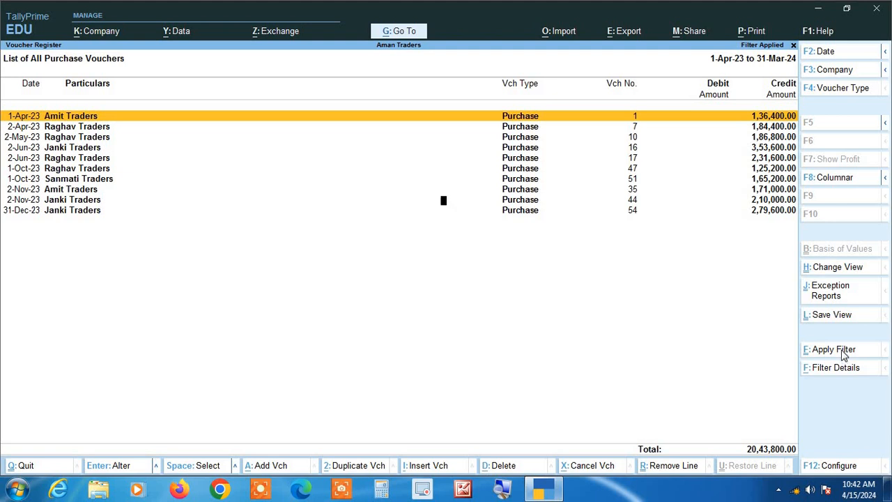
key("F12")
type("y")
key("Return")
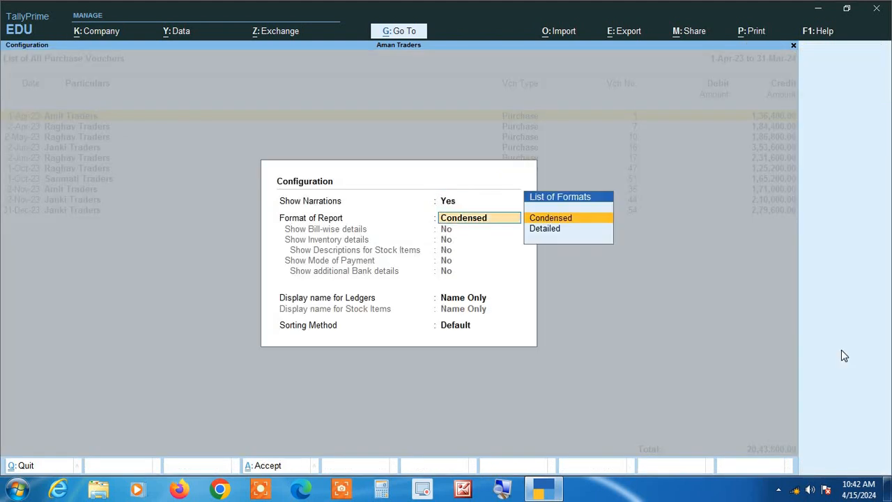
key("ctrl+a")
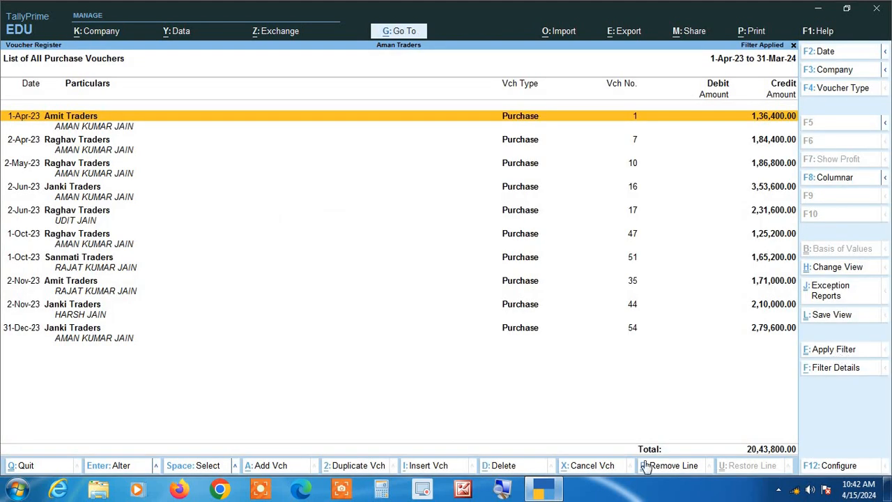
left_click(501, 490)
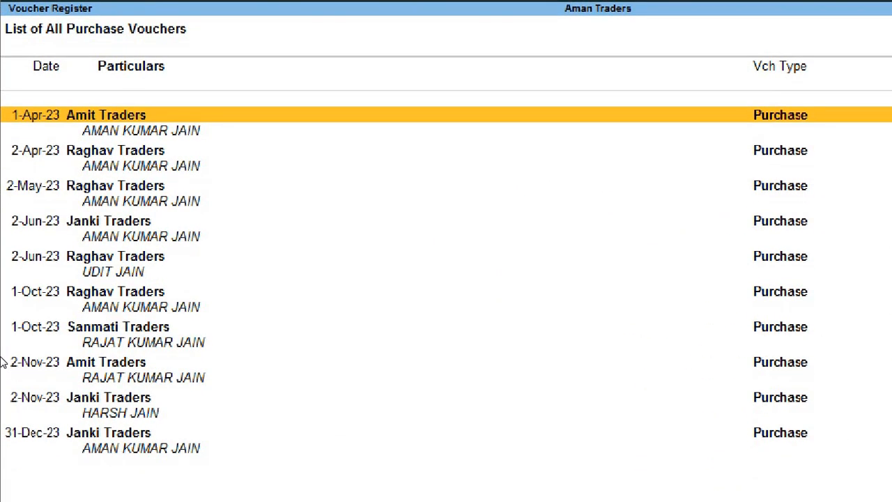
Review the narrations of the Raghav, Sanmati, Amit and Janki Traders vouchers
key("Down")
key("Down")
key("Down")
key("Down")
key("Down")
key("Down")
key("Down")
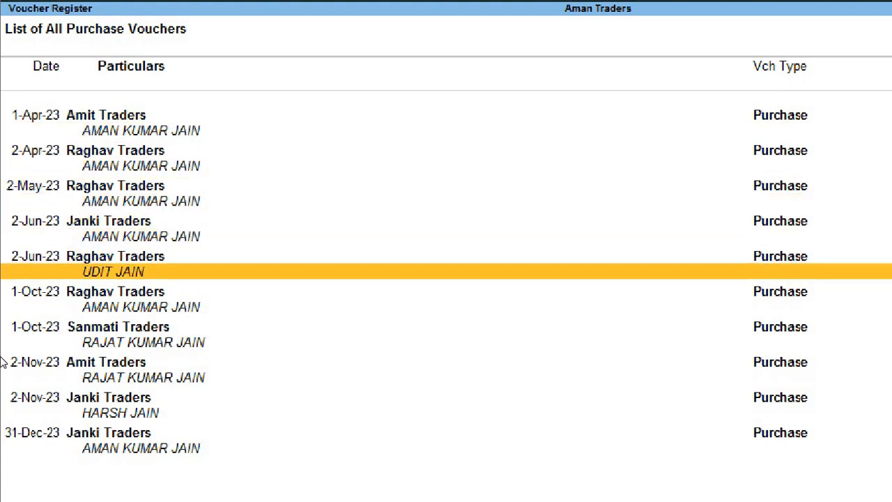
key("Down")
key("Down")
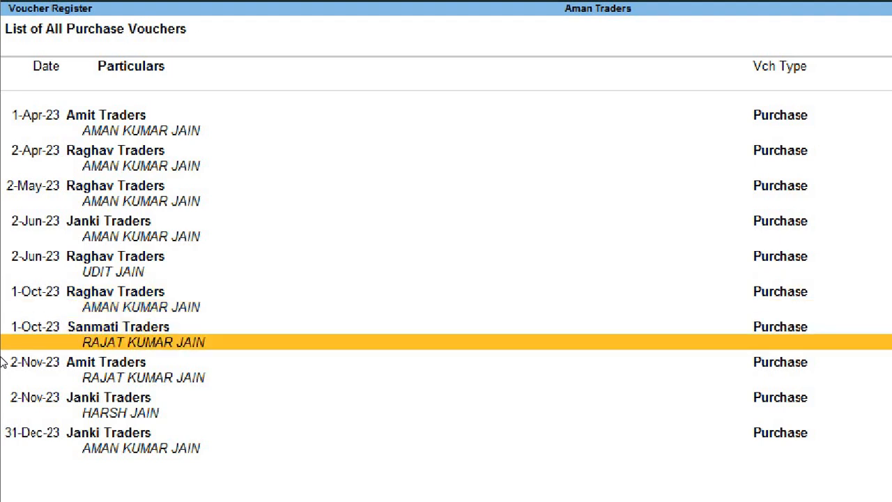
key("Down")
key("Down")
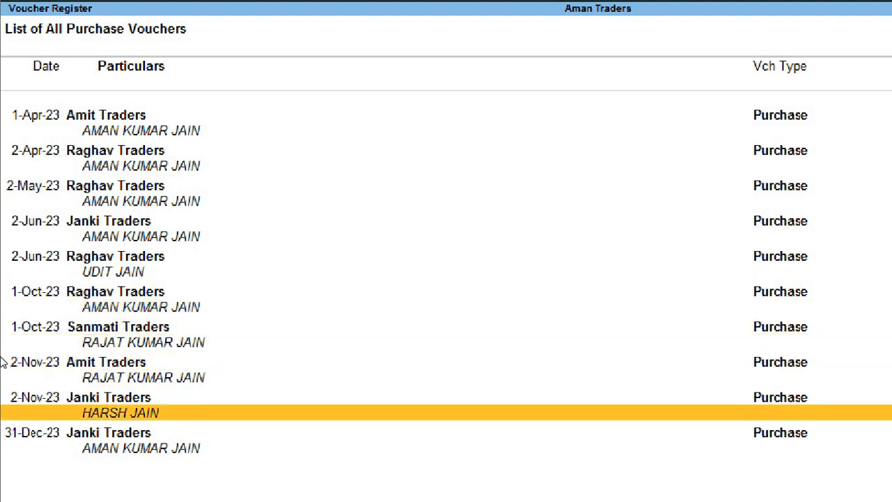
key("Down")
key("Up")
key("Up")
key("Up")
key("Up")
key("Up")
key("Up")
key("Up")
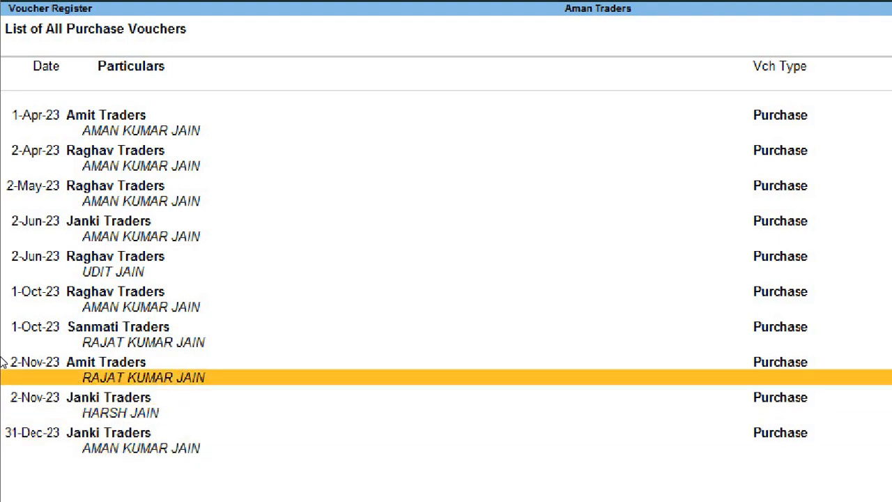
key("Up")
key("Up")
key("Up")
key("Up")
key("Up")
key("Up")
key("Up")
key("Up")
key("Up")
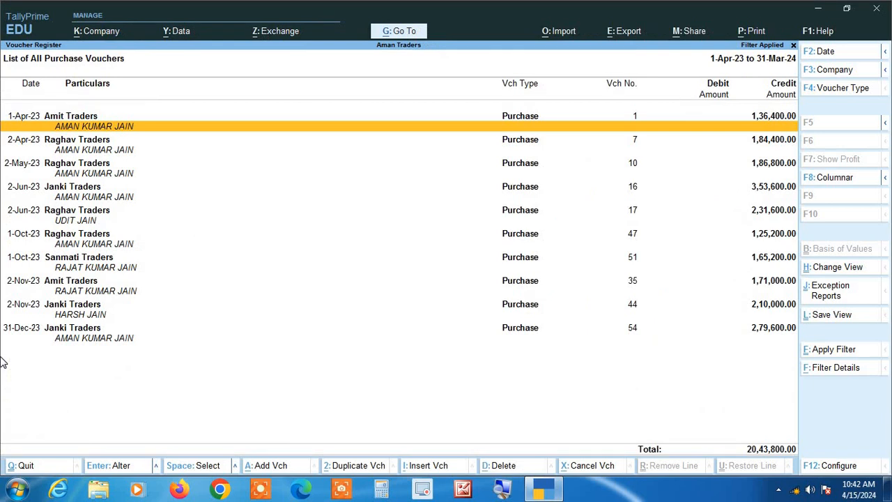
Set Show Narrations to No via F12, then exit the purchase register
key("F12")
type("n")
key("Return")
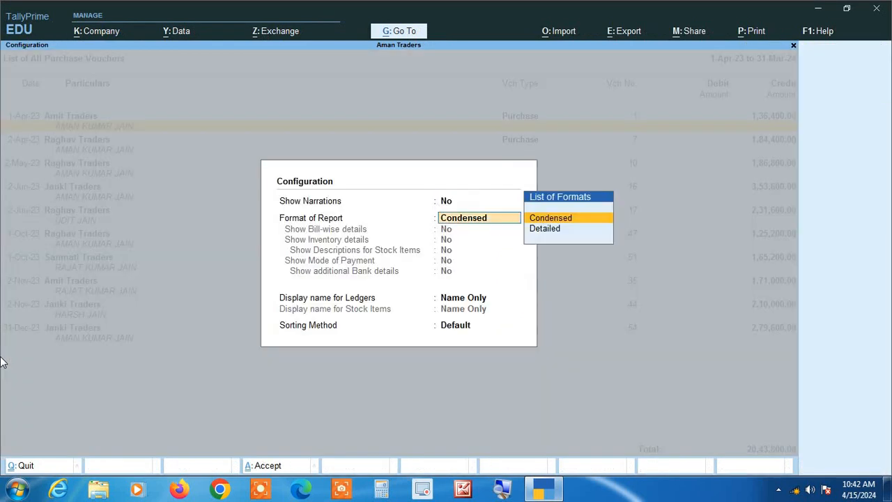
key("Return")
key("ctrl+a")
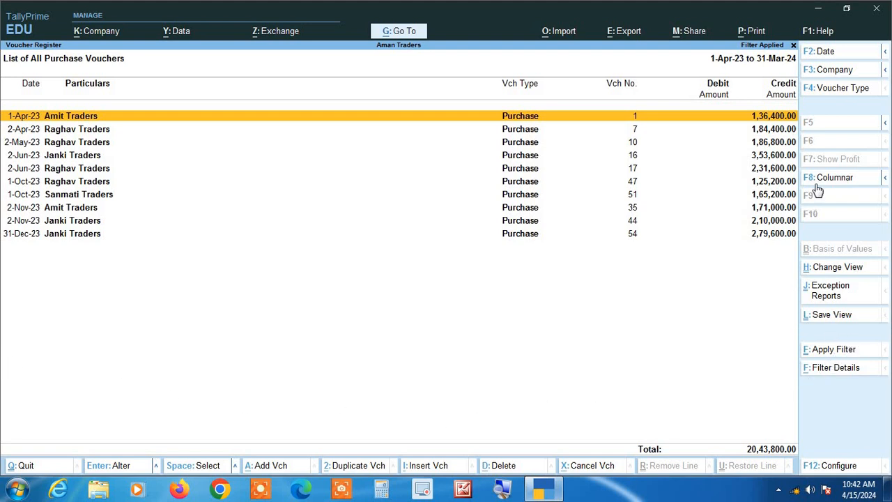
key("Escape")
key("Escape")
key("Escape")
key("Escape")
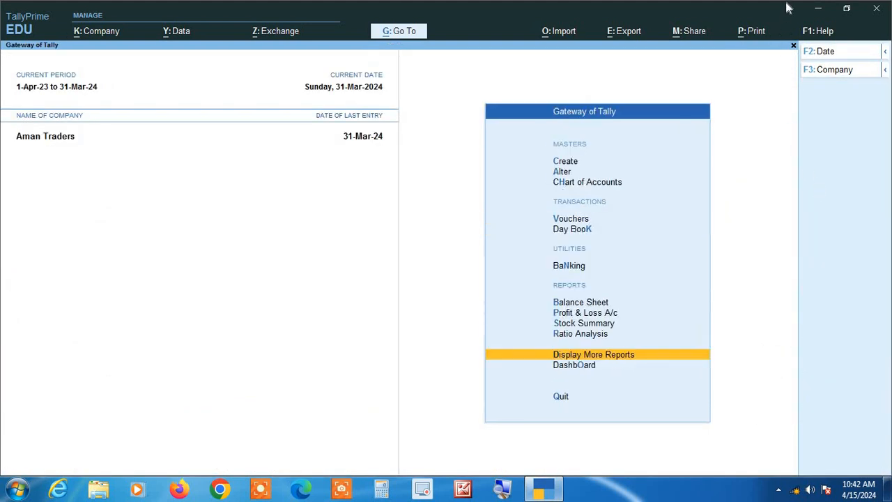
View the Day Book report, then return to Gateway of Tally
key("Up")
key("Up")
key("Up")
key("Up")
key("Up")
key("Up")
key("Up")
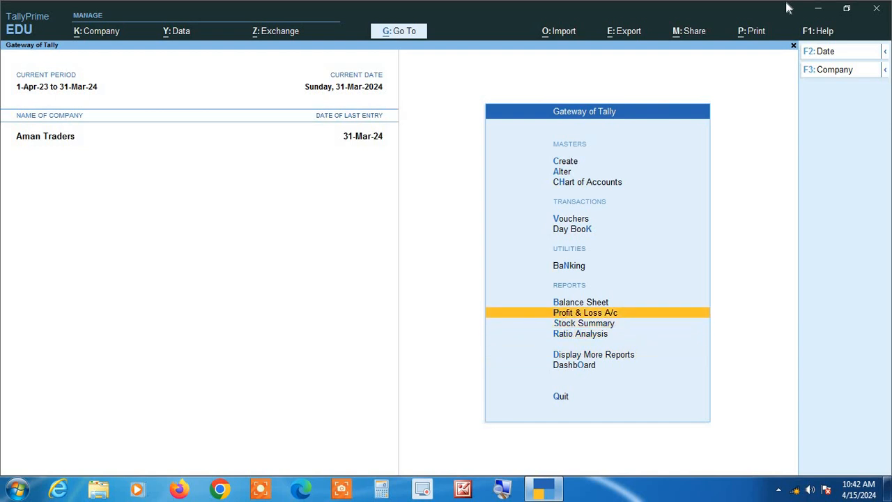
key("Down")
key("Return")
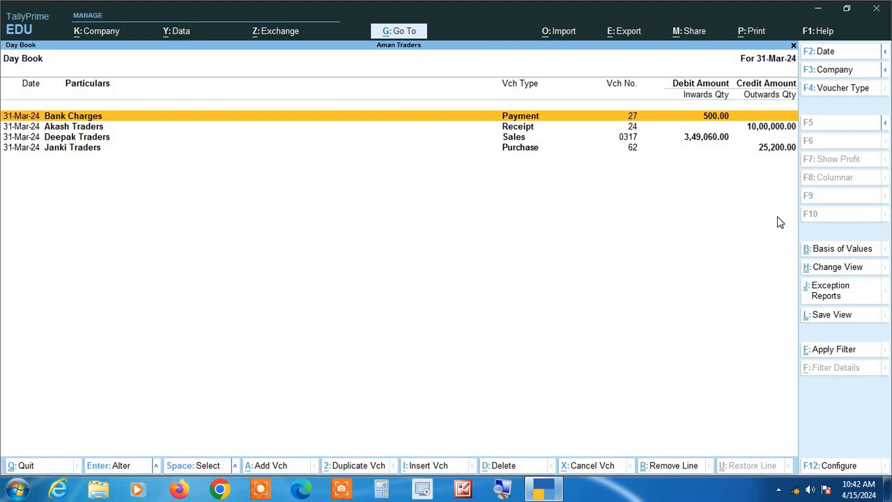
key("Escape")
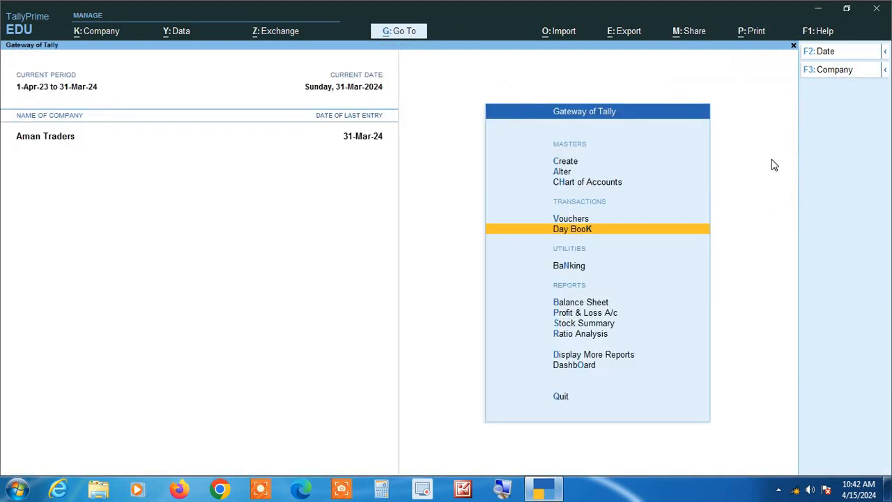
Open the Payment Register from Display More Reports > Account Books
key("Down")
key("Down")
key("Down")
key("Down")
key("Down")
key("Down")
key("Return")
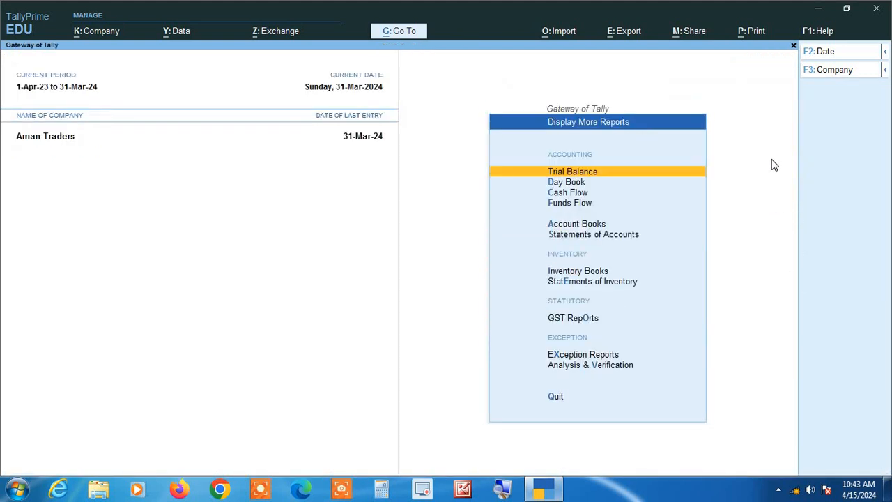
key("Down")
key("Down")
key("Down")
key("Down")
key("Return")
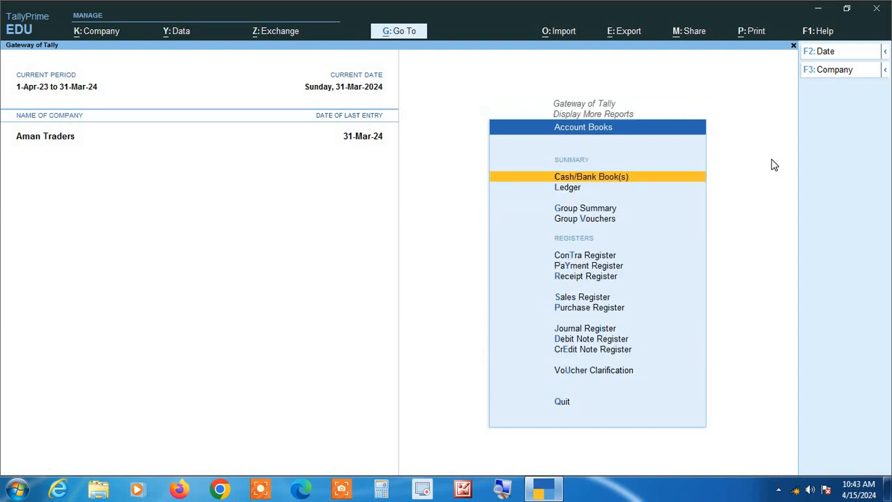
key("Down")
key("Down")
key("Down")
key("Down")
key("Down")
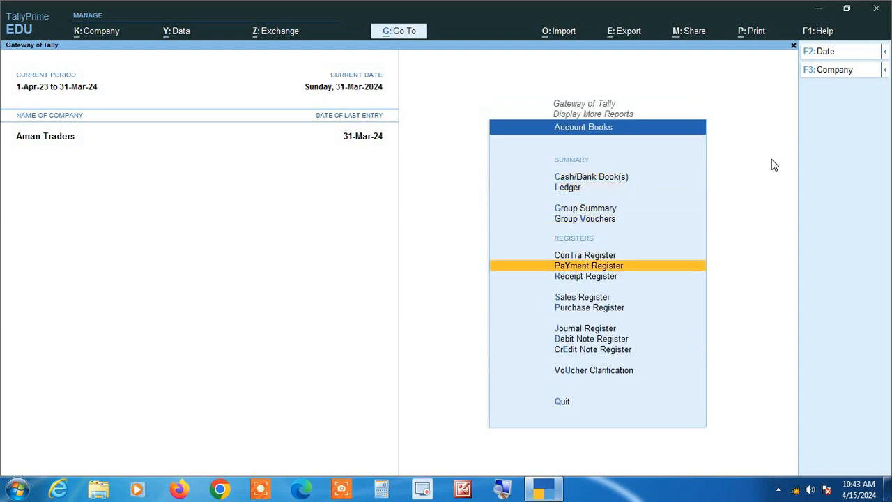
key("Down")
key("Down")
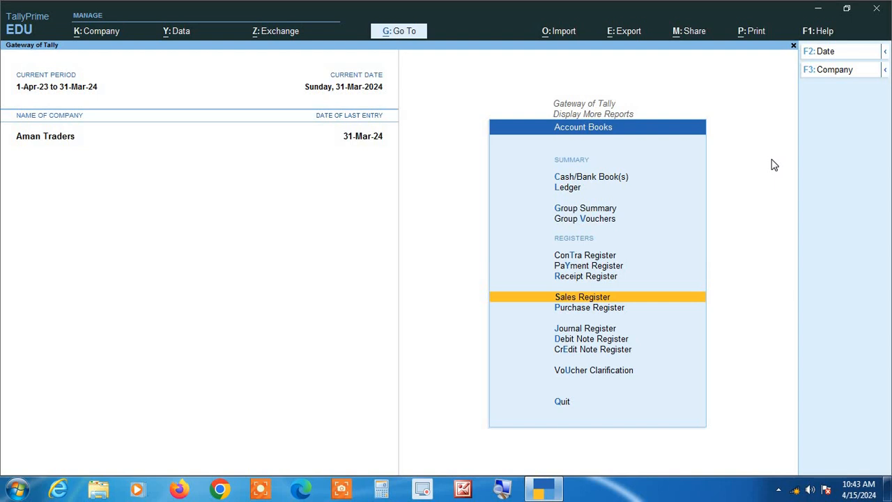
key("Down")
key("Down")
key("Down")
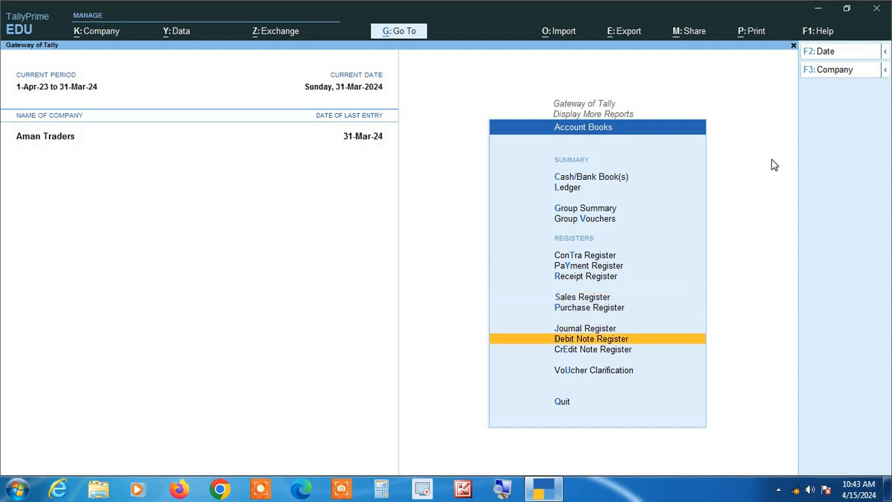
key("Down")
key("Up")
key("Up")
key("Up")
key("Up")
key("Up")
key("Up")
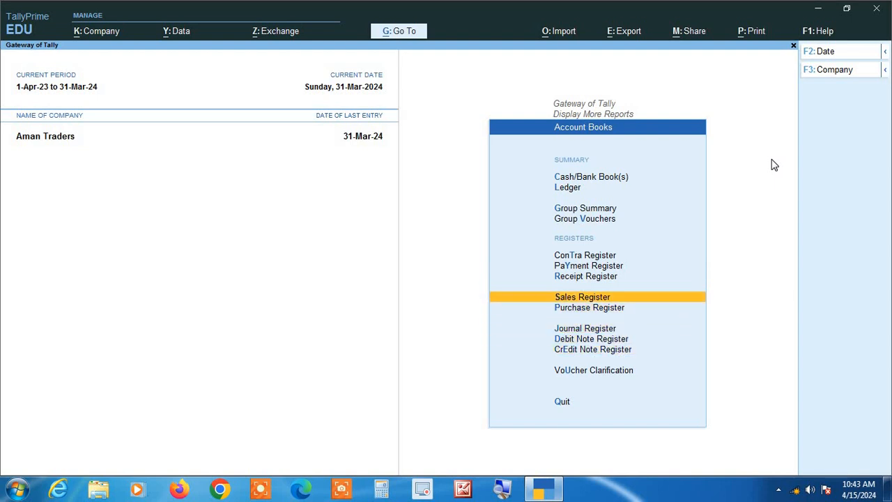
key("Return")
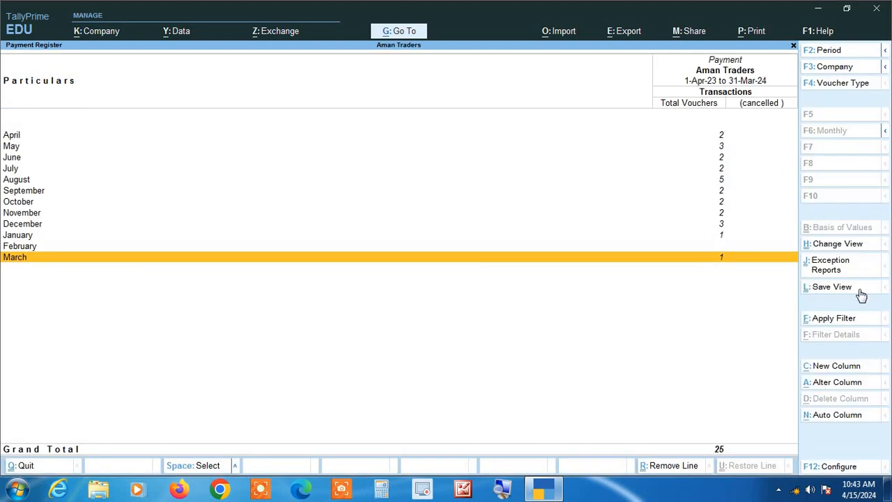
Open the Payment Register's Basic Filter, then cancel it with Esc
left_click(834, 319)
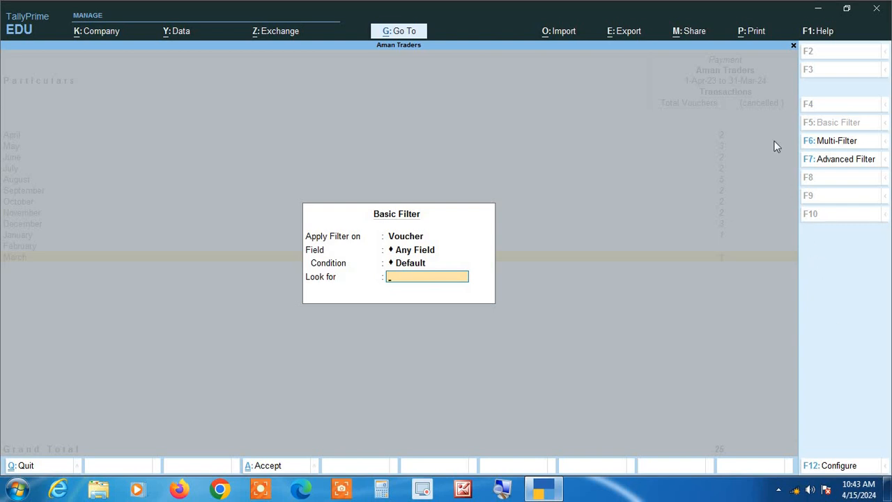
key("Escape")
key("Escape")
key("Escape")
key("Escape")
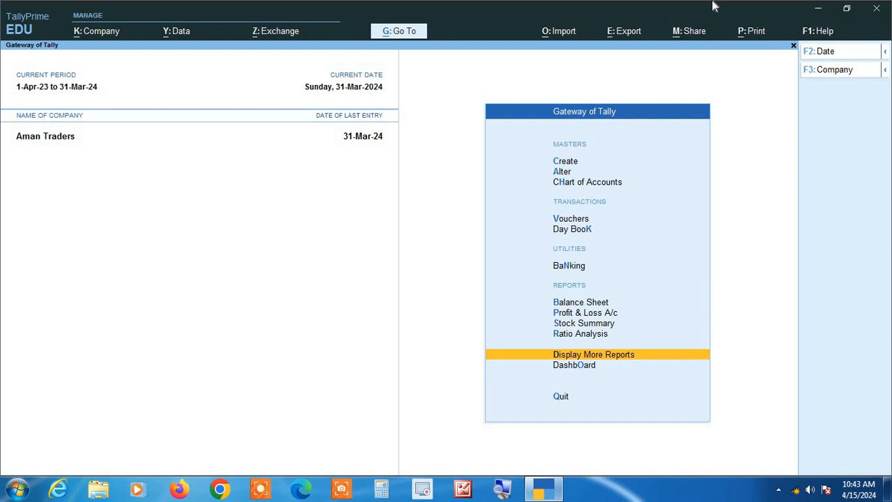
key("Return")
key("Down")
key("Down")
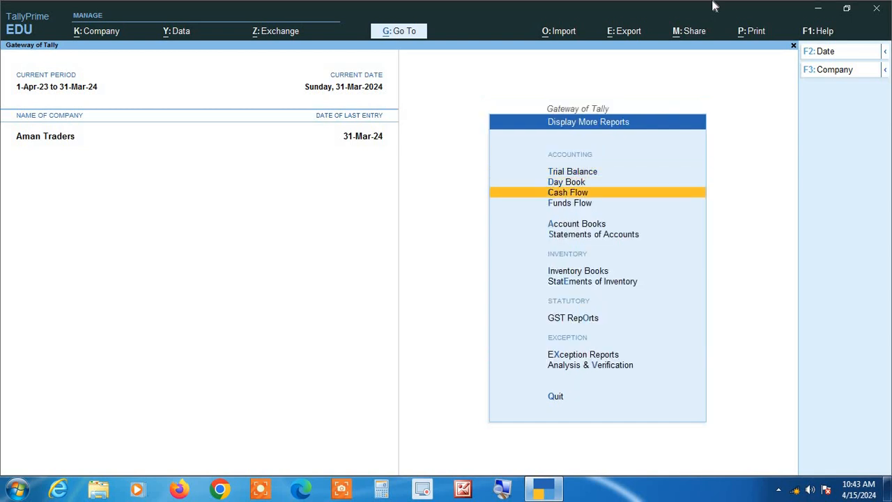
key("Down")
key("Down")
key("Return")
key("Down")
key("Return")
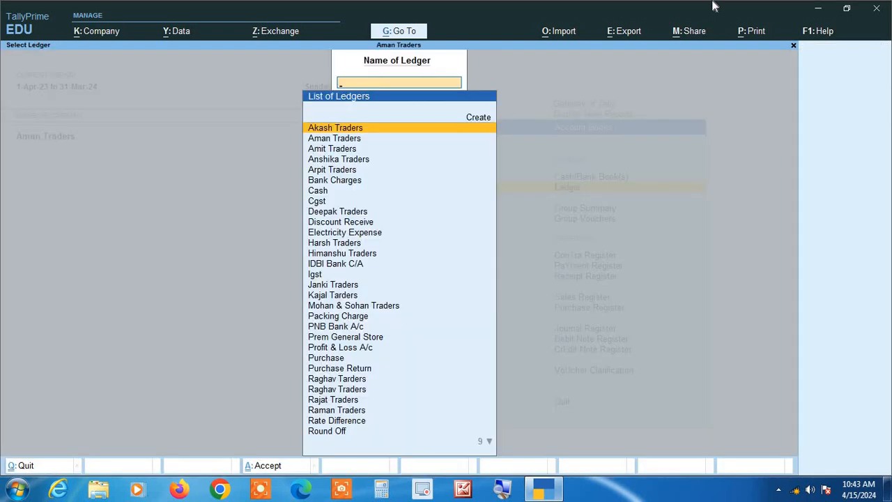
key("Return")
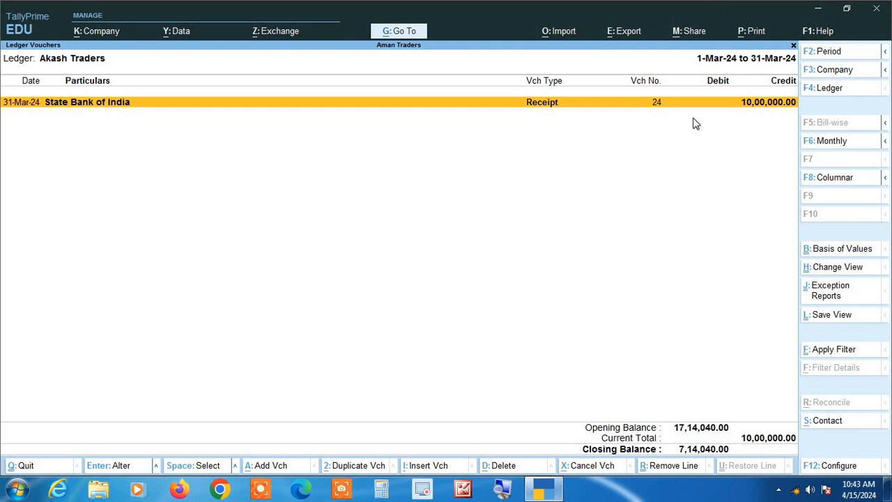
key("Escape")
key("Escape")
key("Escape")
key("Escape")
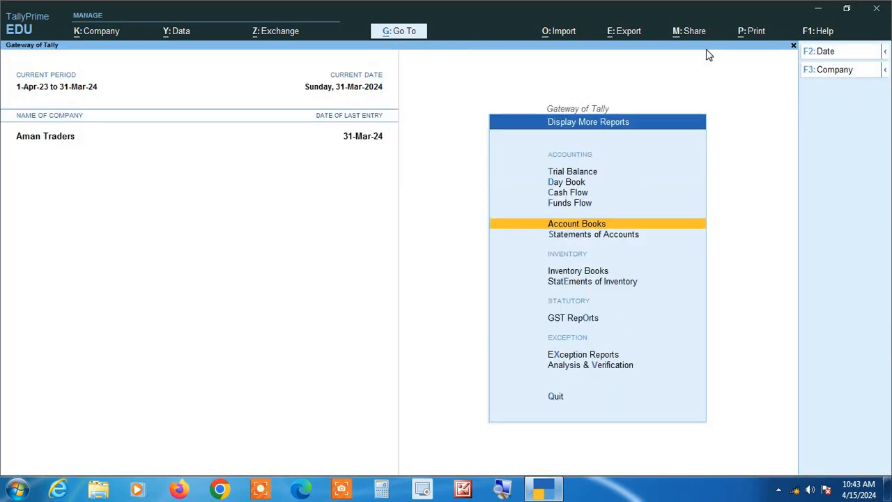
key("Escape")
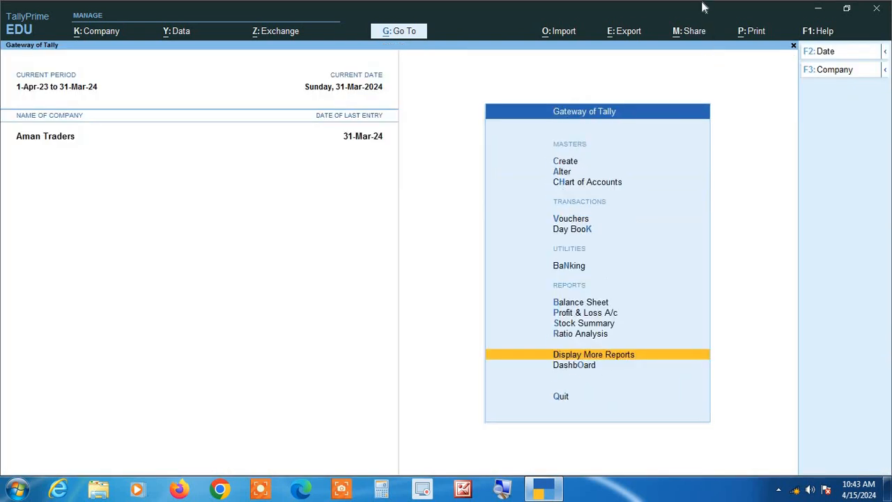